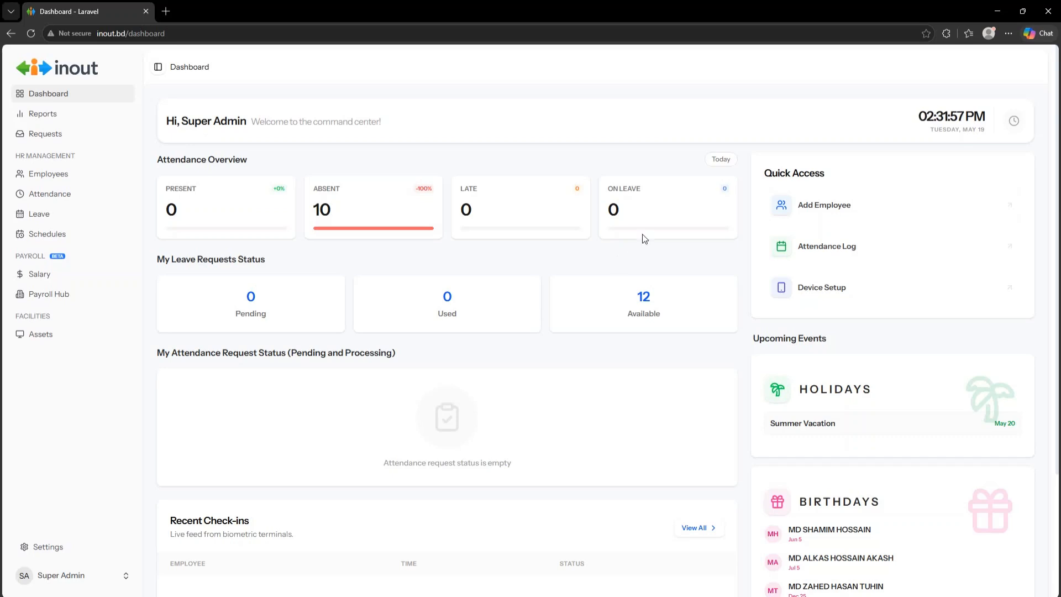
- Open the Employees list from HR Management in the sidebar
left_click(56, 177)
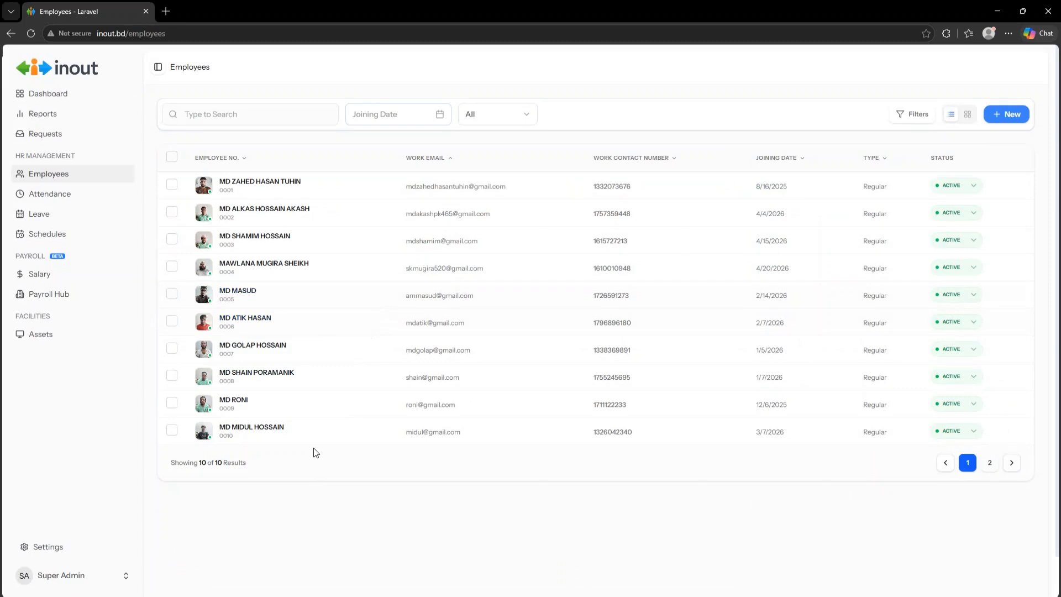
- Try adding from existing device users, close that dialog, and reopen the New employee options
left_click(1006, 115)
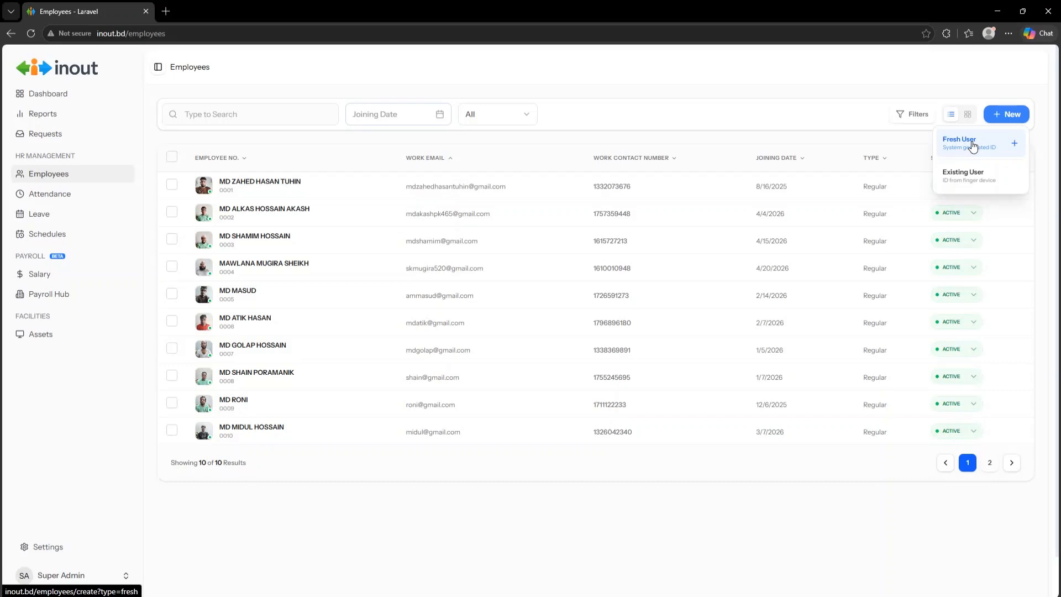
left_click(976, 178)
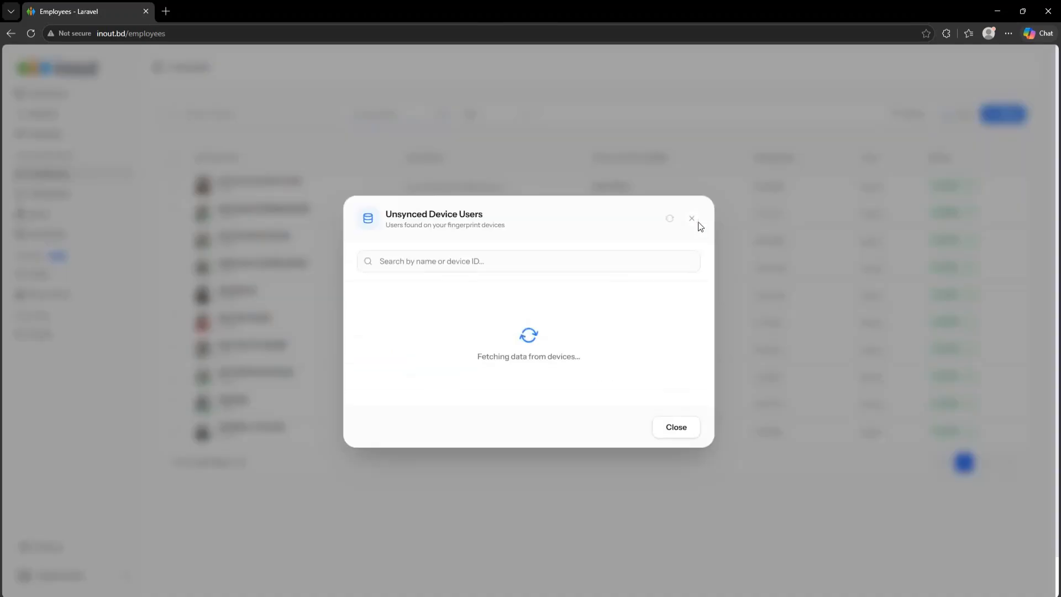
left_click(684, 426)
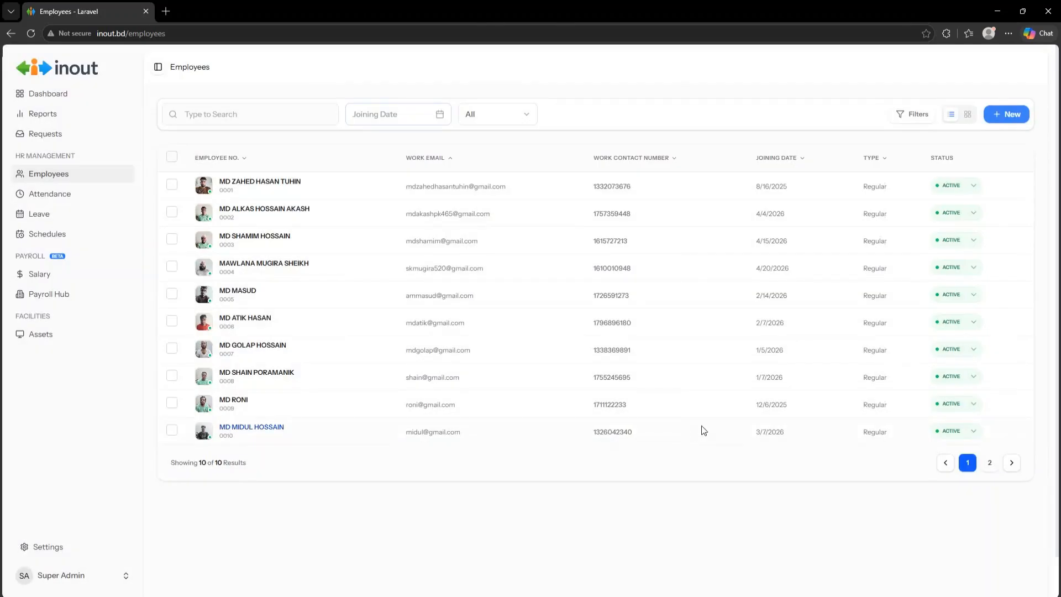
left_click(1003, 114)
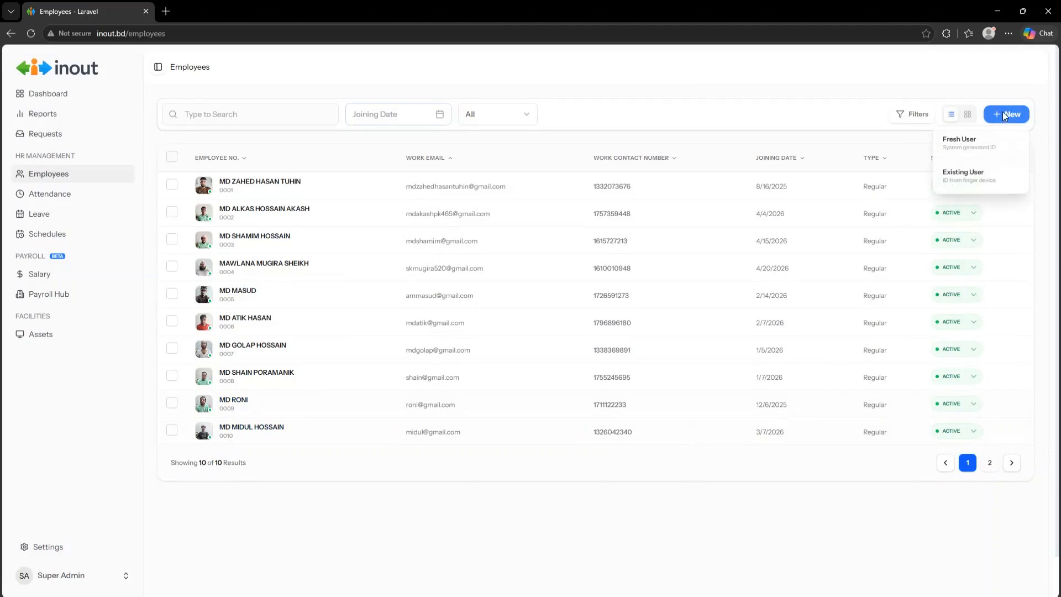
- Start a Fresh User employee and enter the employee's first and last names
left_click(976, 147)
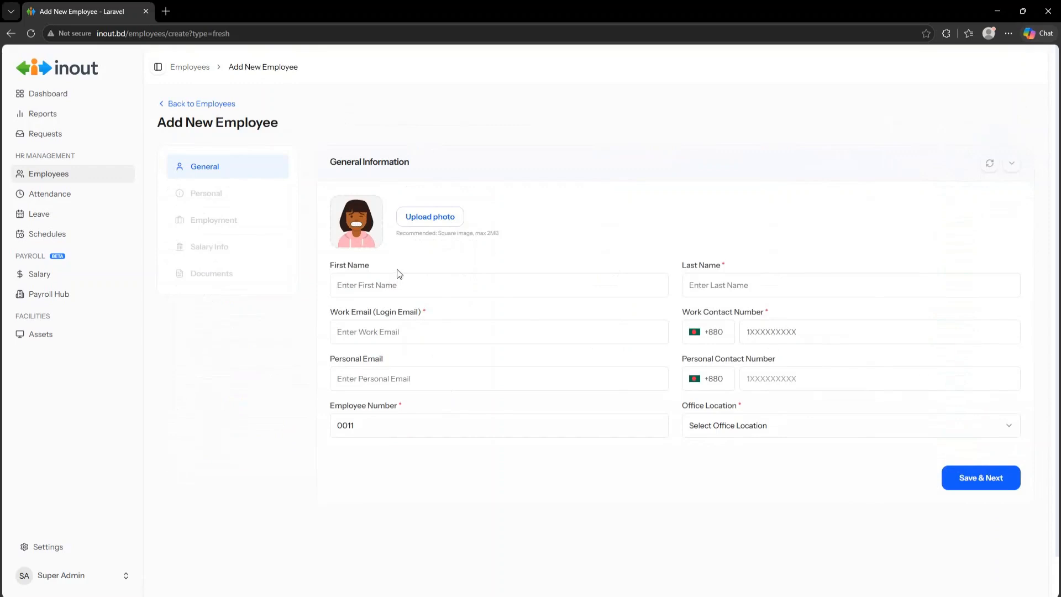
left_click(390, 286)
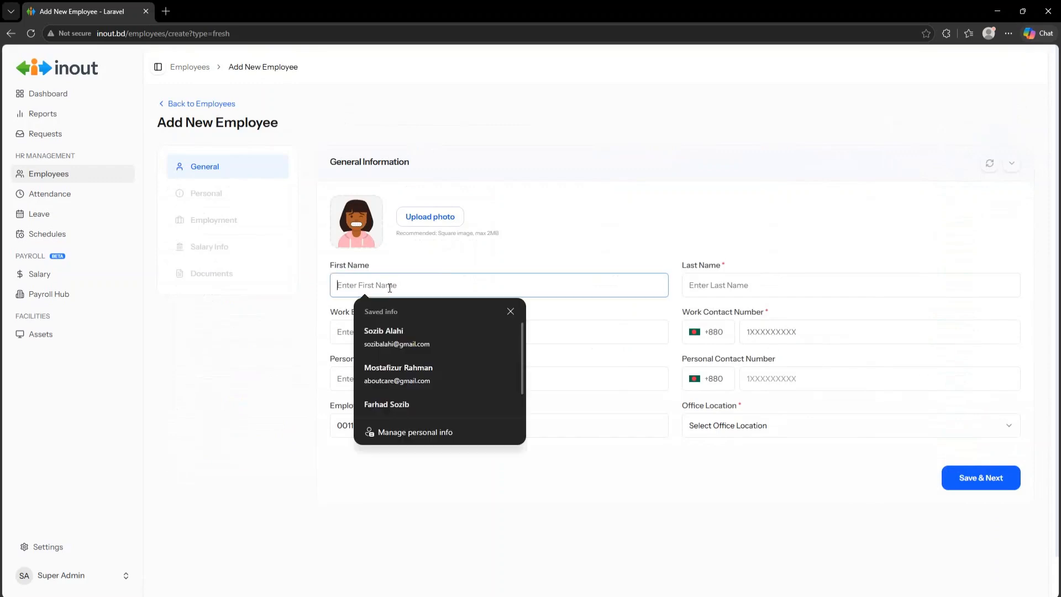
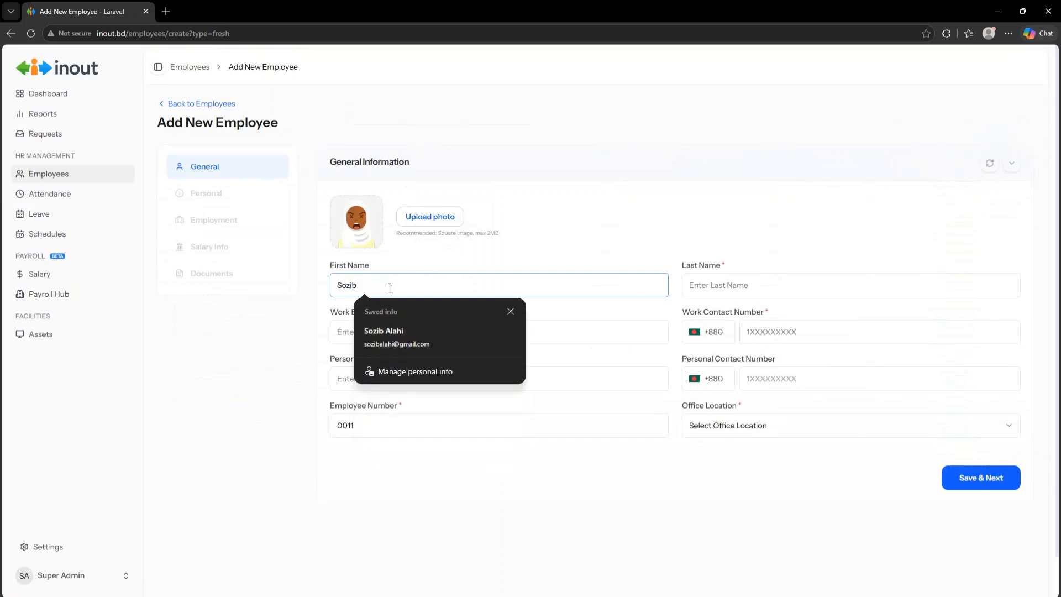
key("Tab")
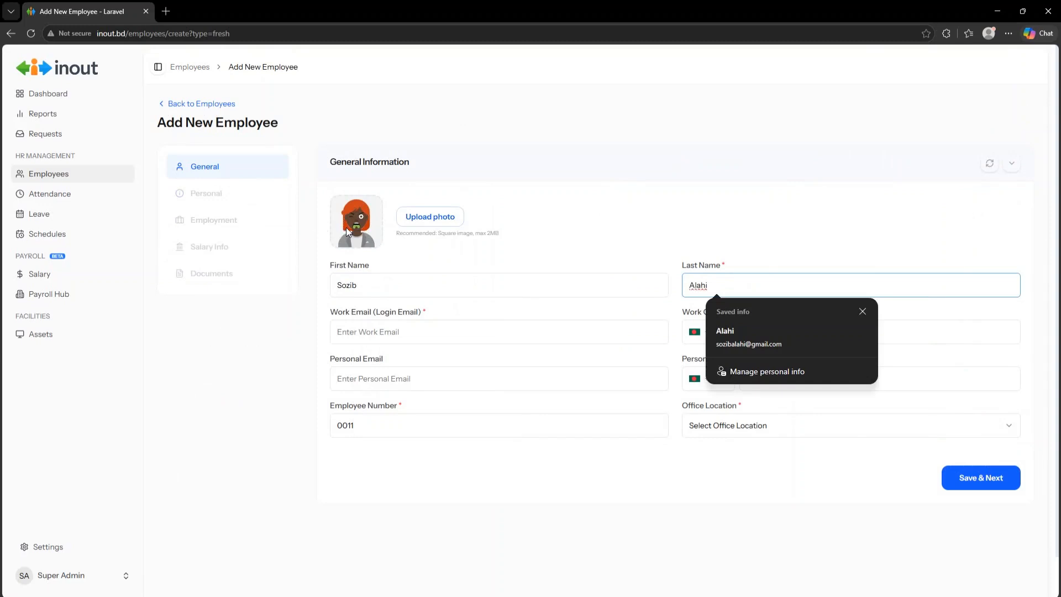
- Upload a portrait from Downloads as the profile photo, replacing it with the edited version
left_click(429, 219)
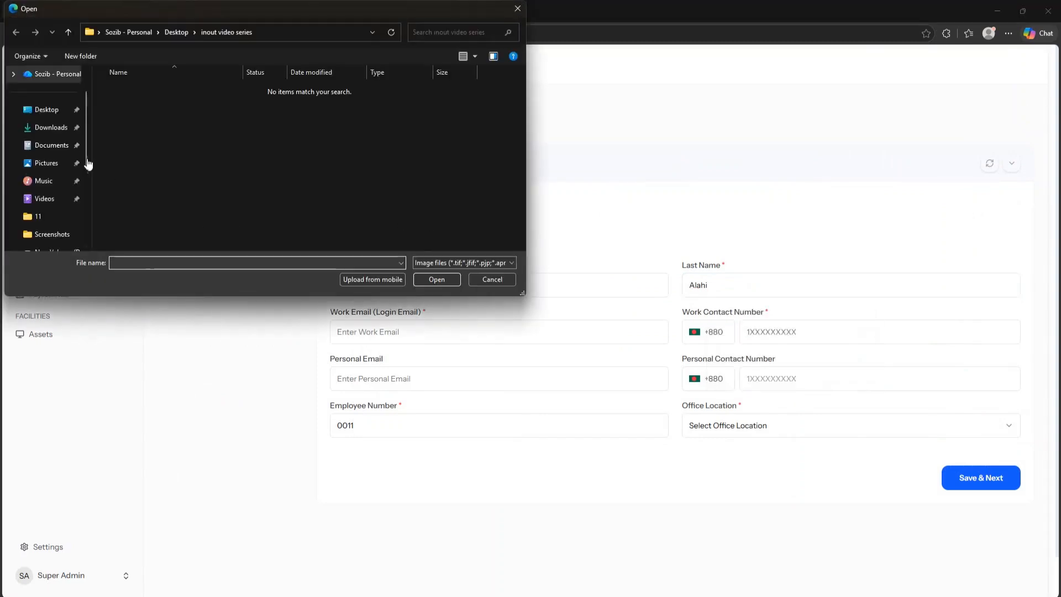
left_click(50, 128)
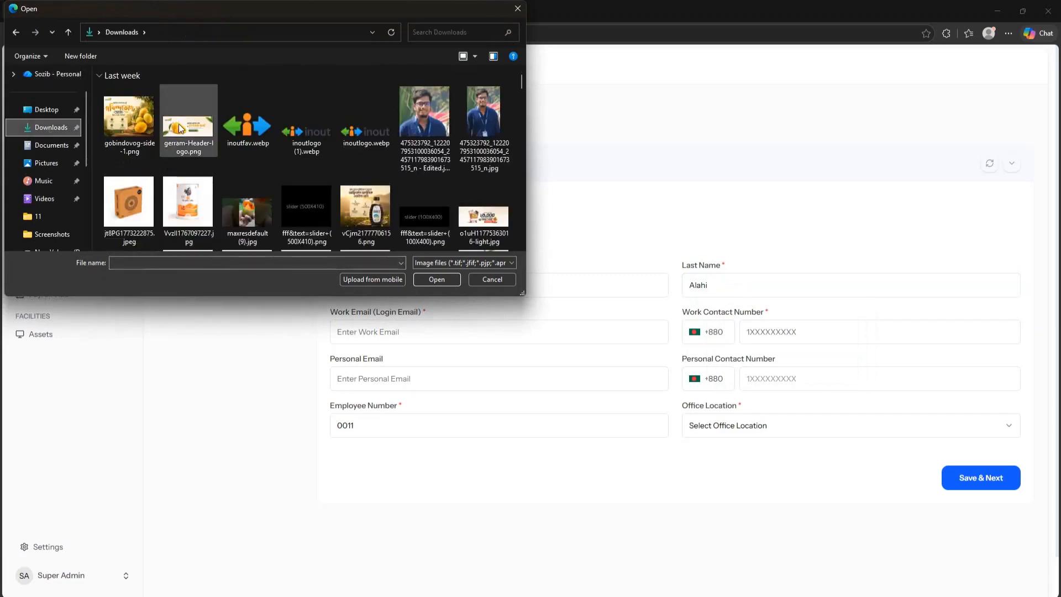
double_click(480, 128)
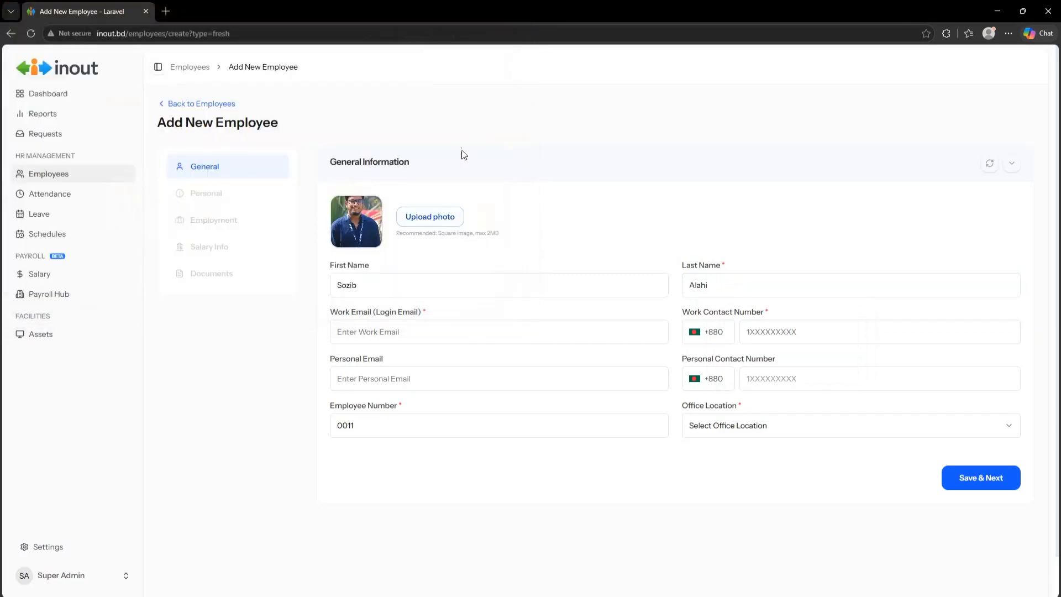
left_click(436, 216)
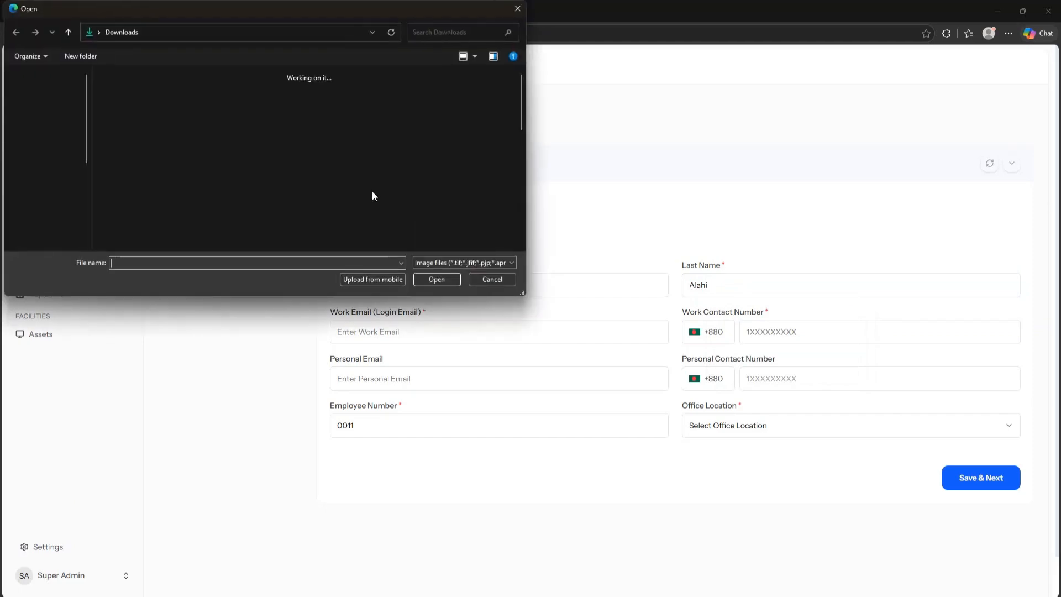
double_click(416, 128)
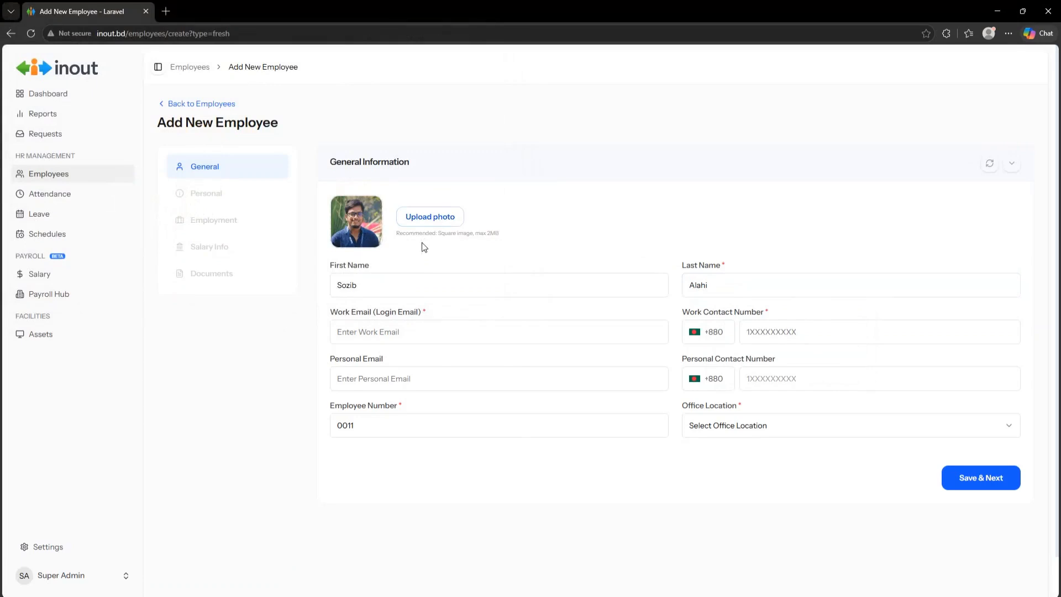
- Autofill the work email and enter the work contact number, correcting a mistyped digit
left_click(405, 336)
left_click(394, 375)
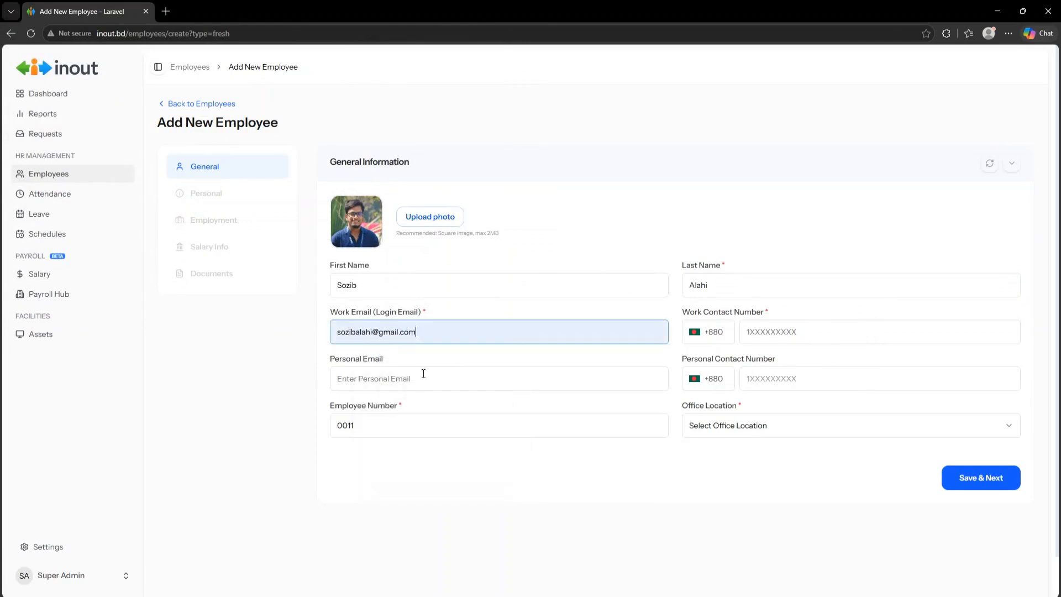
left_click(773, 331)
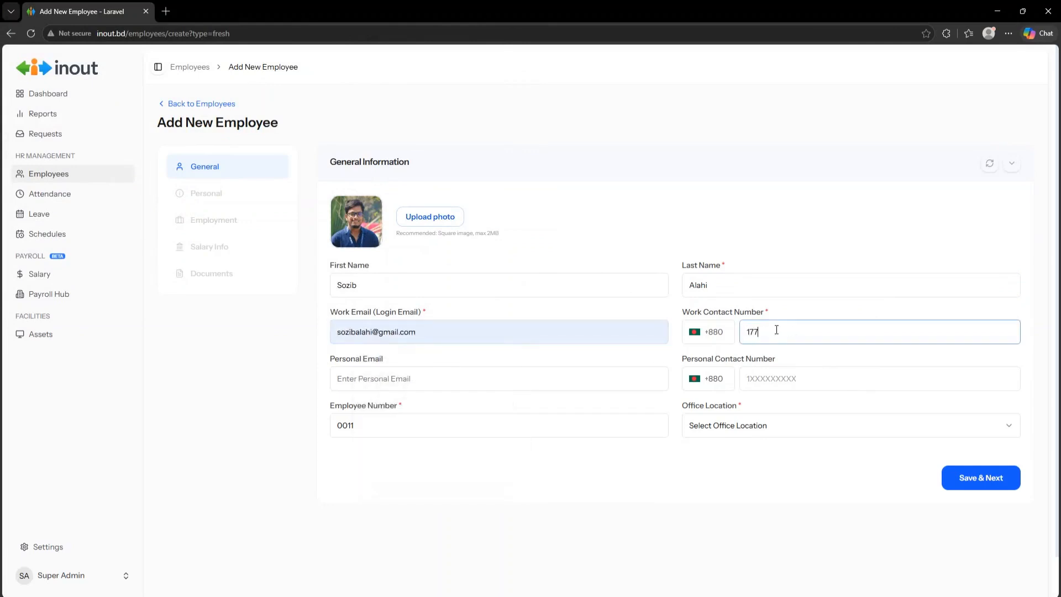
left_click_drag(803, 334, 730, 347)
- Copy the work contact number into the personal contact number field
left_click_drag(819, 330, 732, 337)
right_click(782, 333)
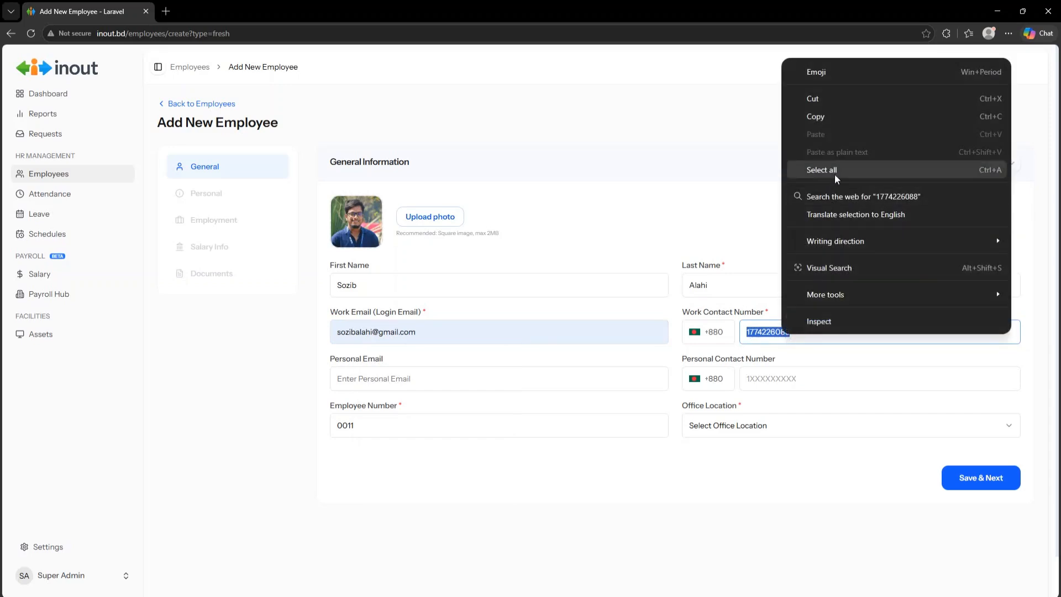
left_click(840, 117)
left_click(772, 379)
right_click(775, 374)
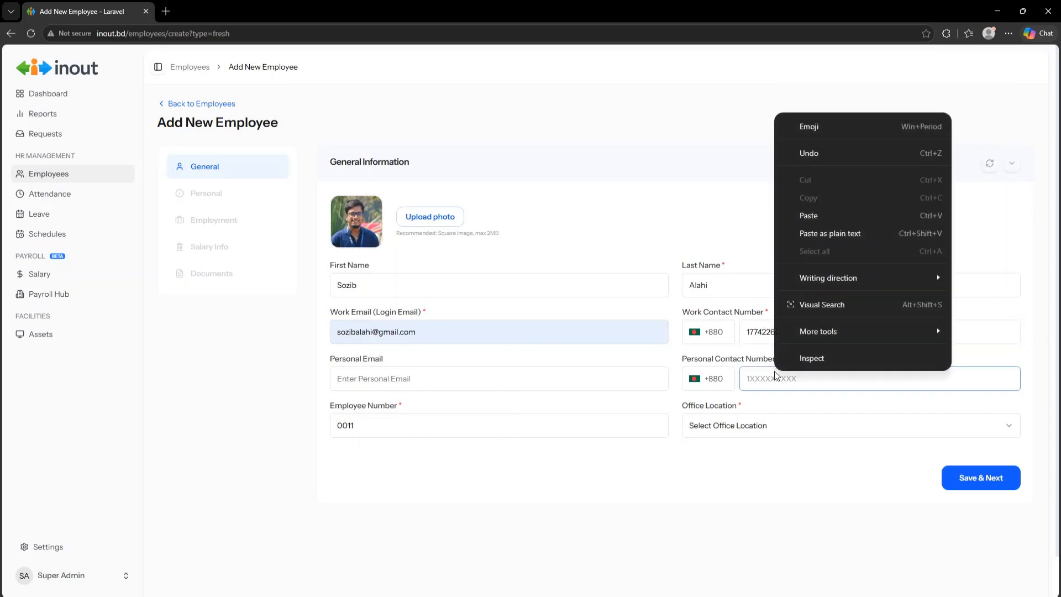
left_click(826, 215)
- Copy the work email into personal email and set the office location to Natore Branch
left_click_drag(419, 341, 288, 350)
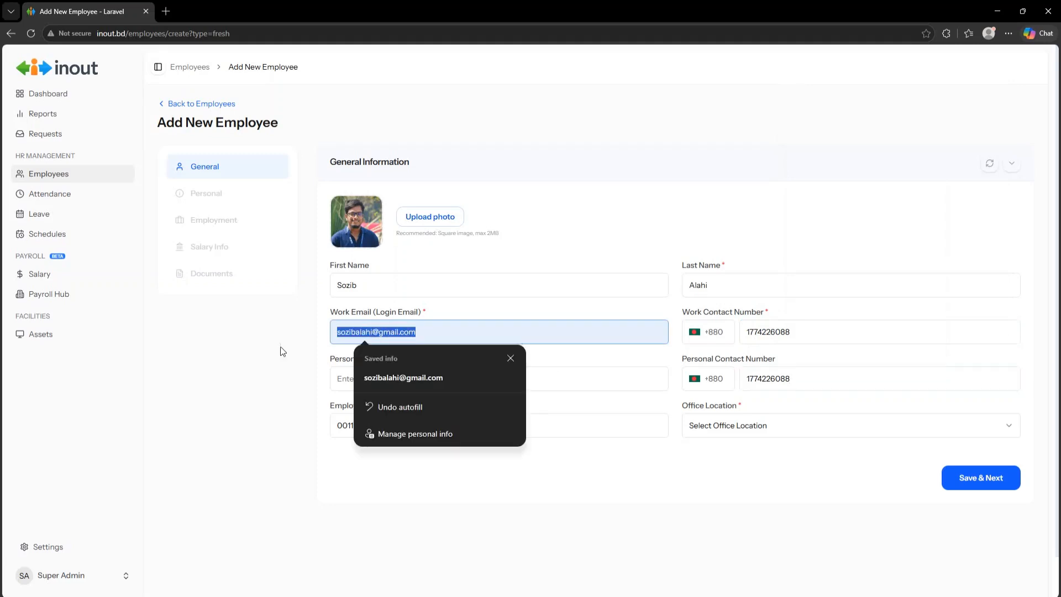
right_click(363, 333)
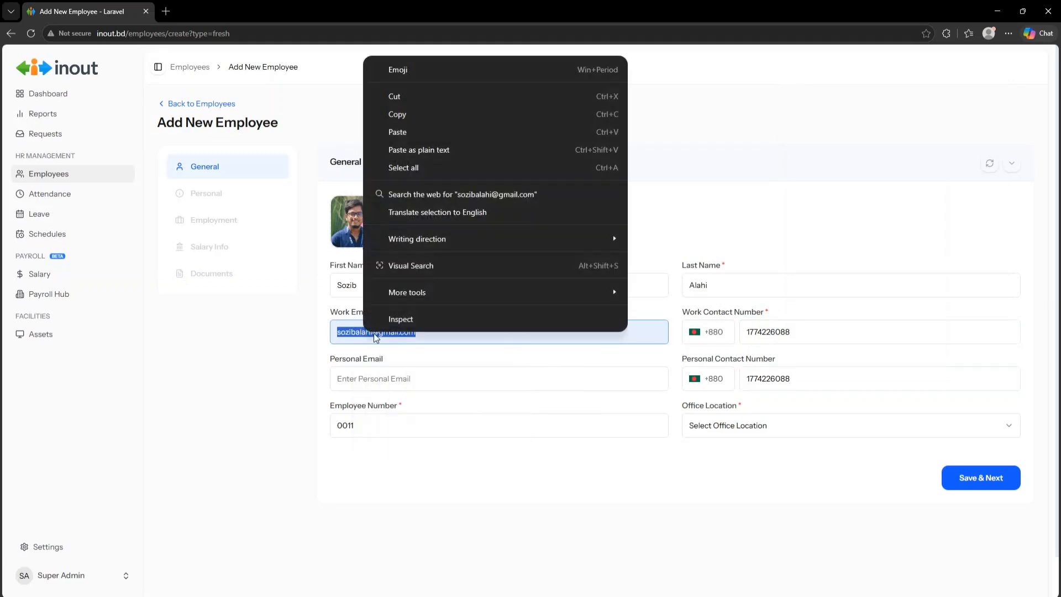
left_click(415, 116)
left_click(367, 378)
right_click(374, 378)
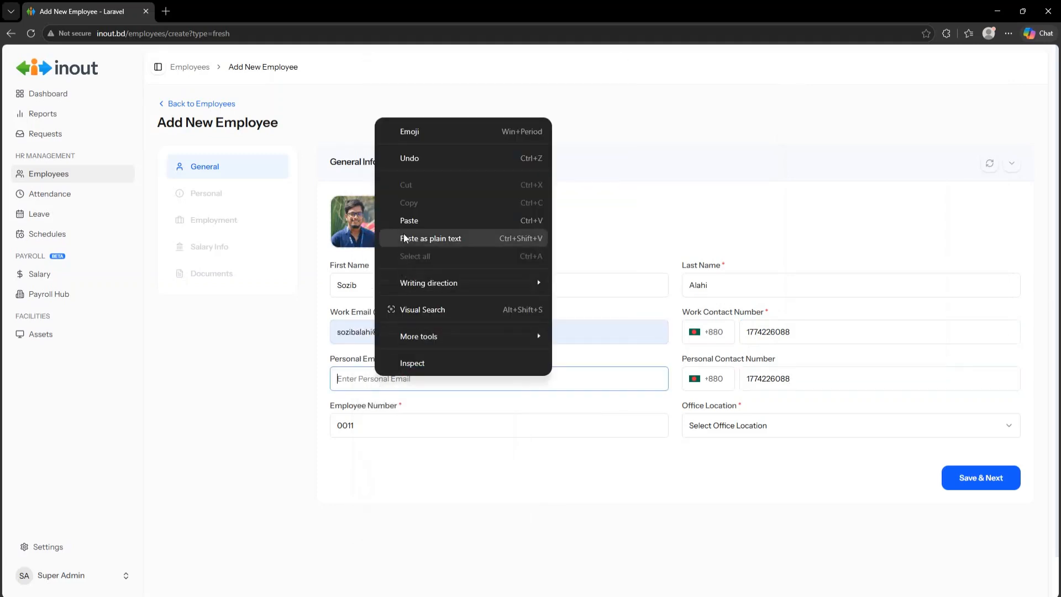
left_click(408, 220)
left_click(684, 506)
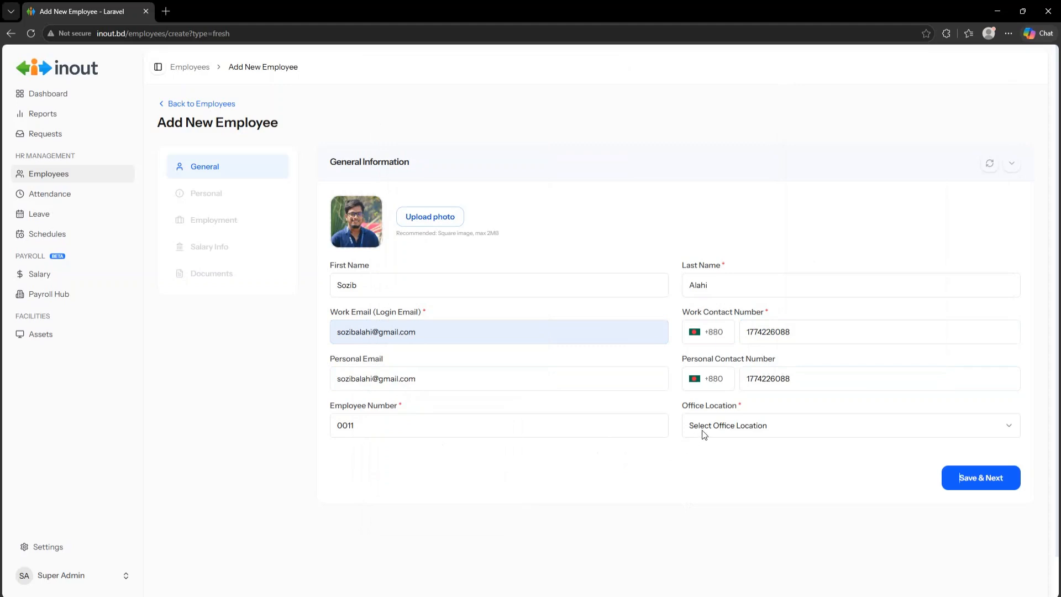
left_click(718, 429)
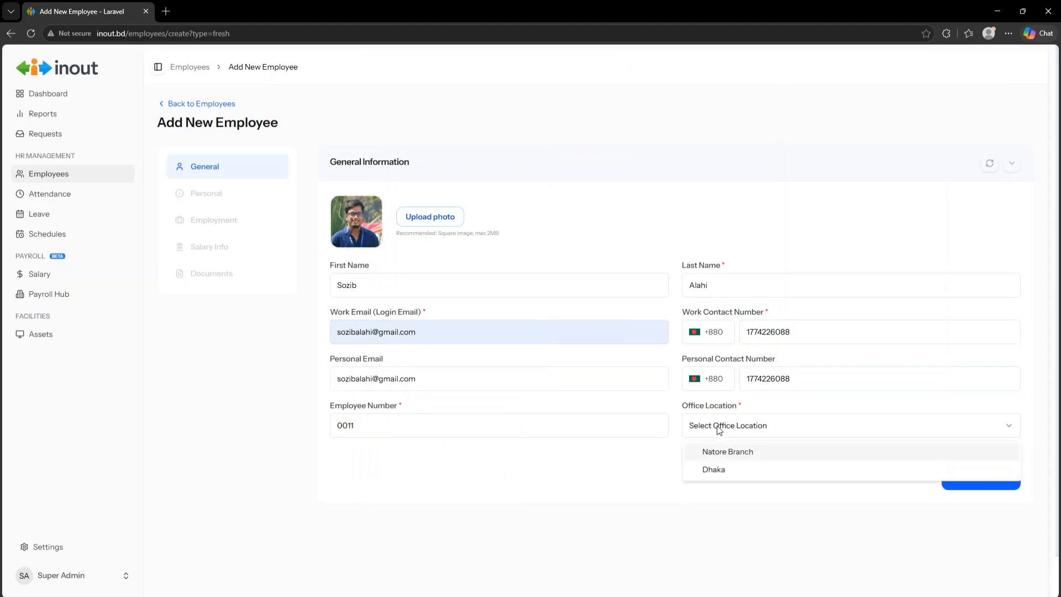
left_click(727, 454)
- Save the General step and set the employee's gender to Male
left_click(981, 477)
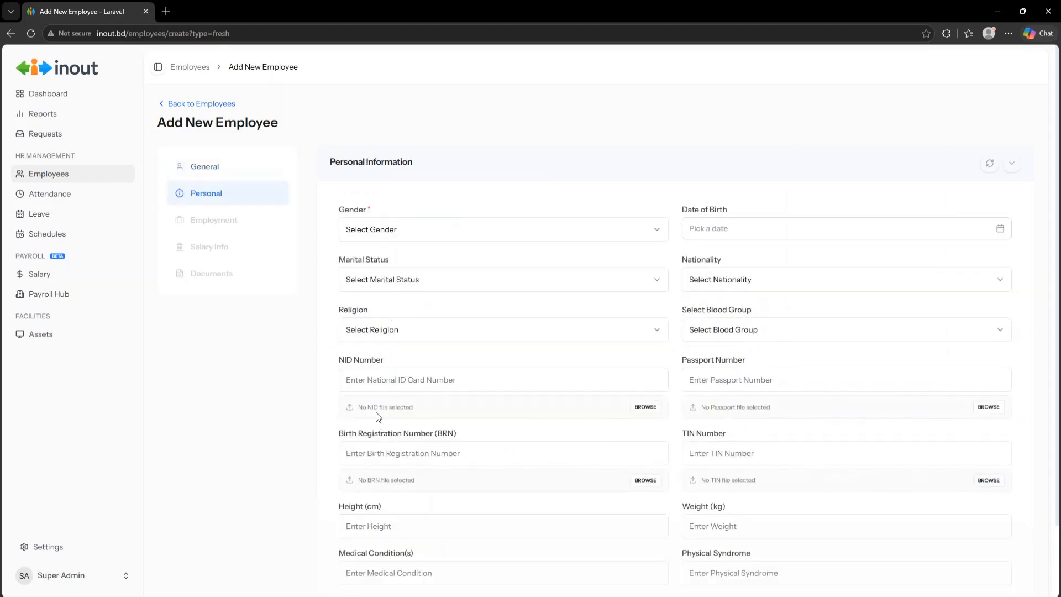
scroll(376, 415, "down", 2)
scroll(374, 411, "up", 2)
left_click(387, 229)
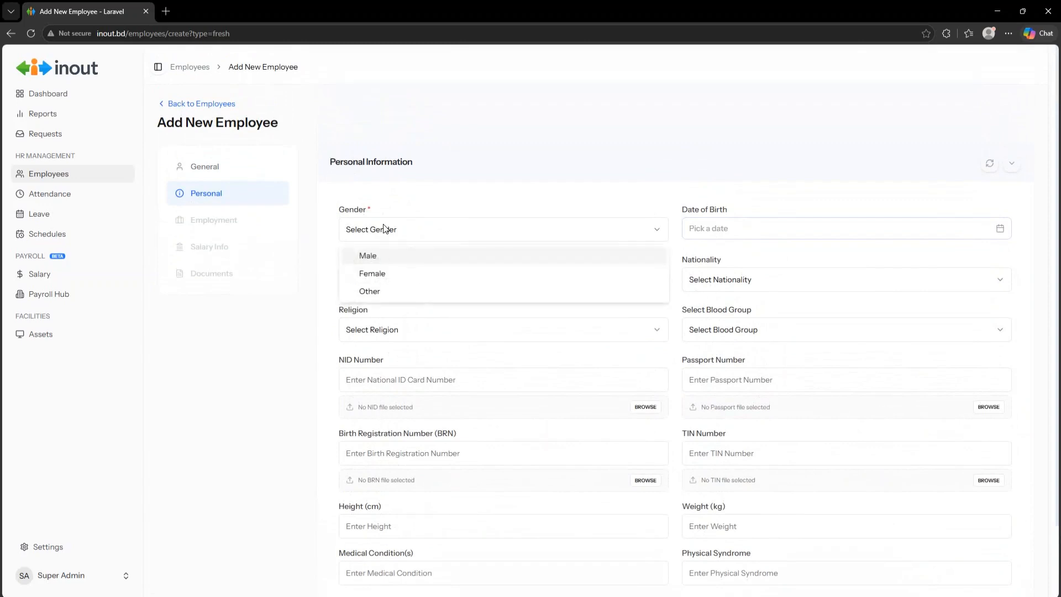
left_click(386, 259)
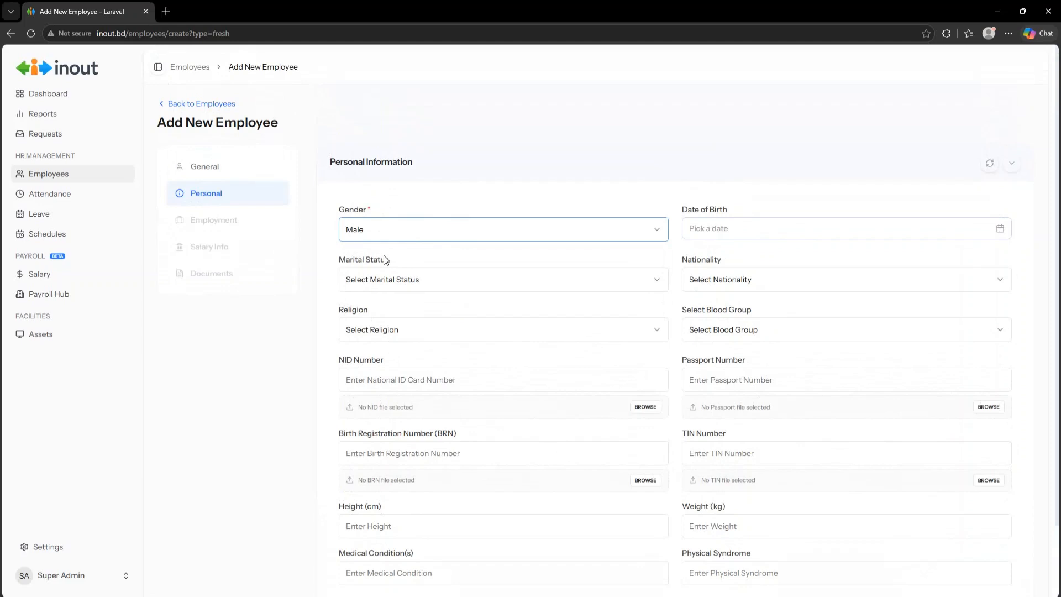
left_click(727, 235)
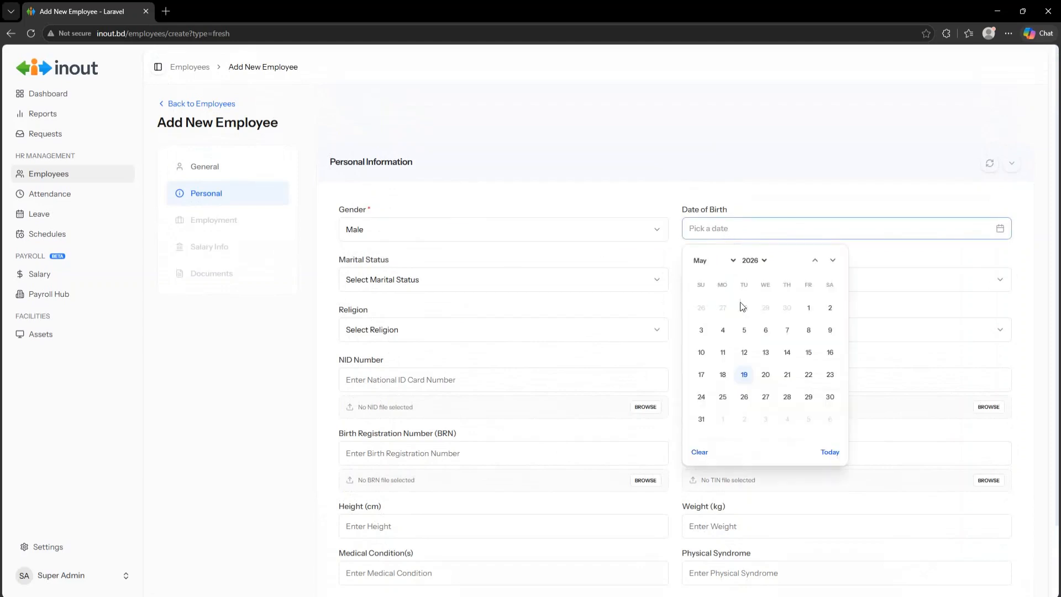
left_click(734, 261)
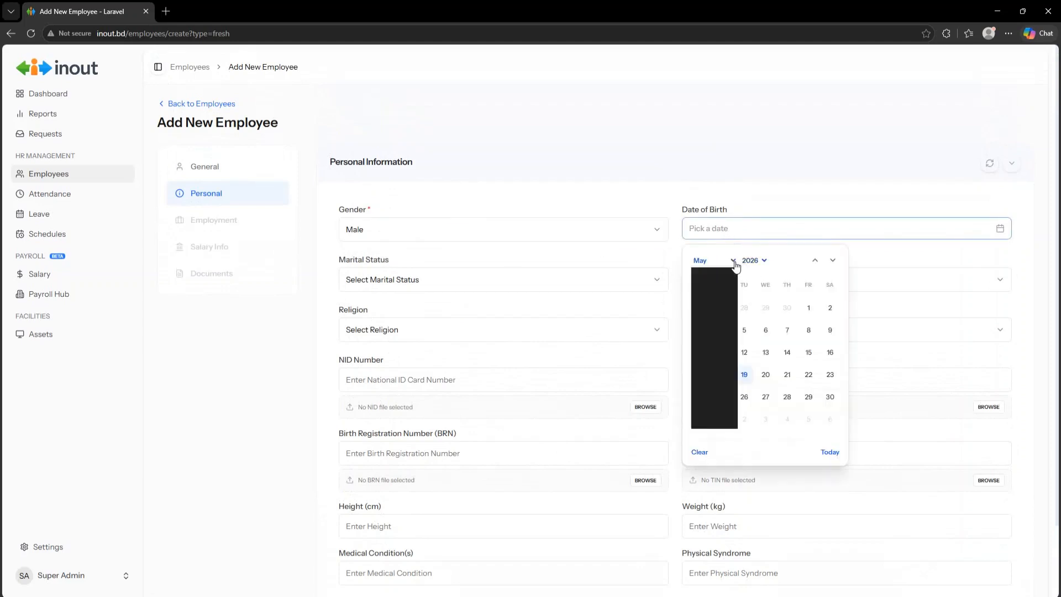
left_click(710, 304)
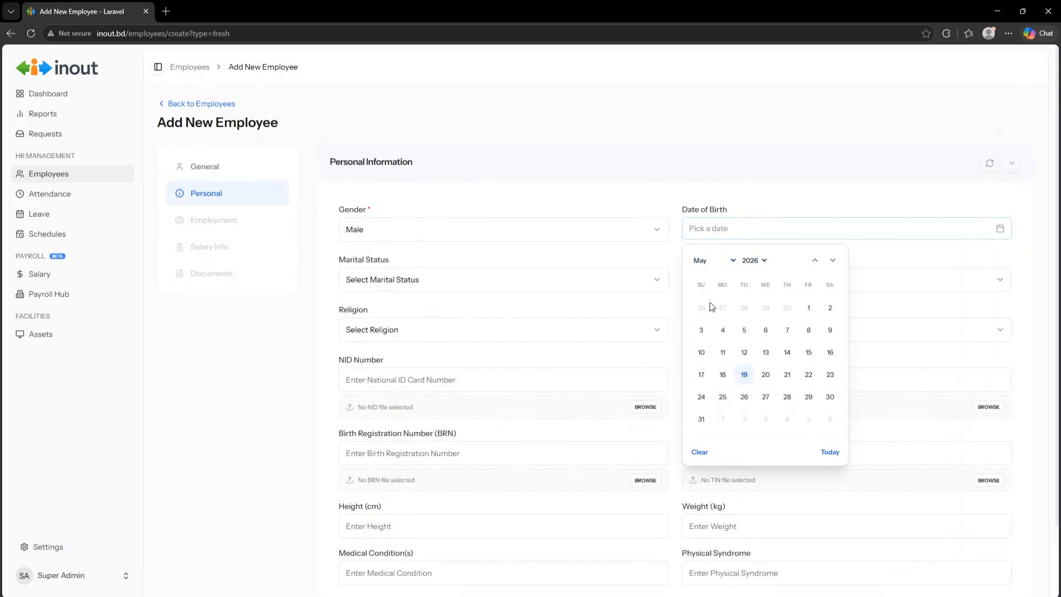
left_click(765, 262)
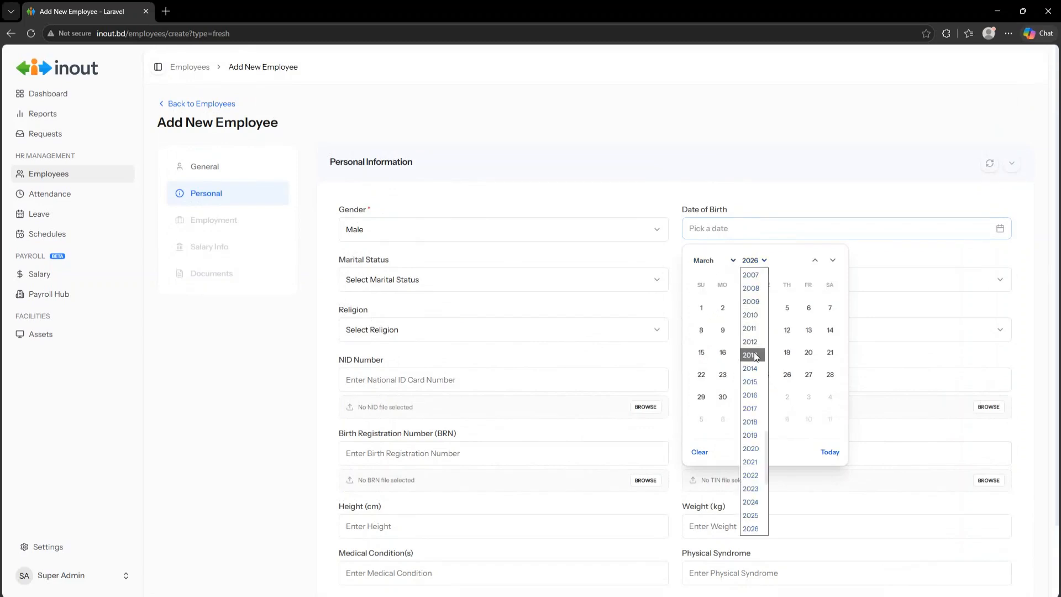
scroll(755, 331, "up", 4)
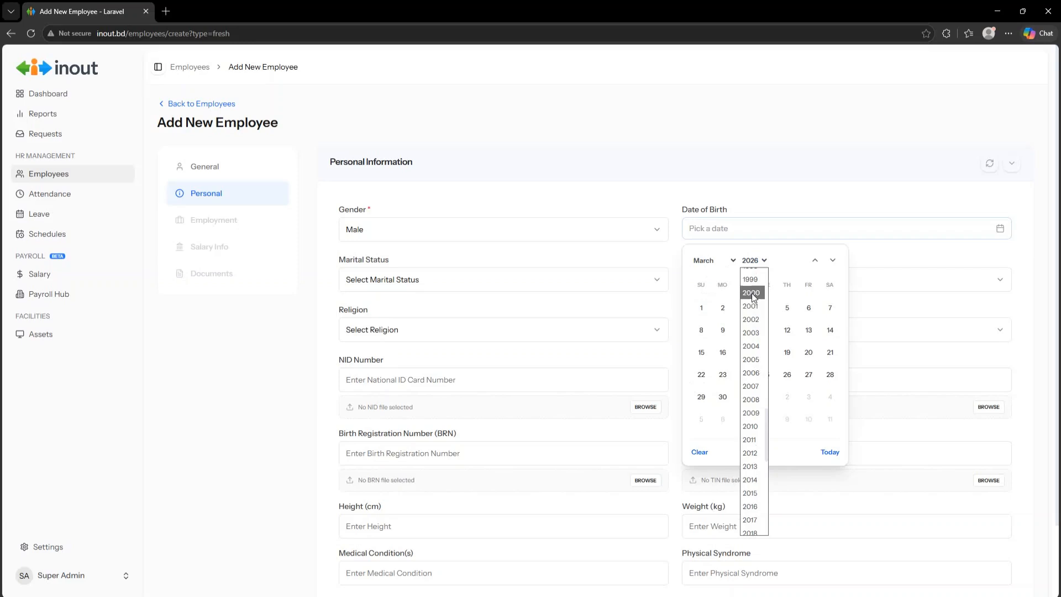
left_click(752, 292)
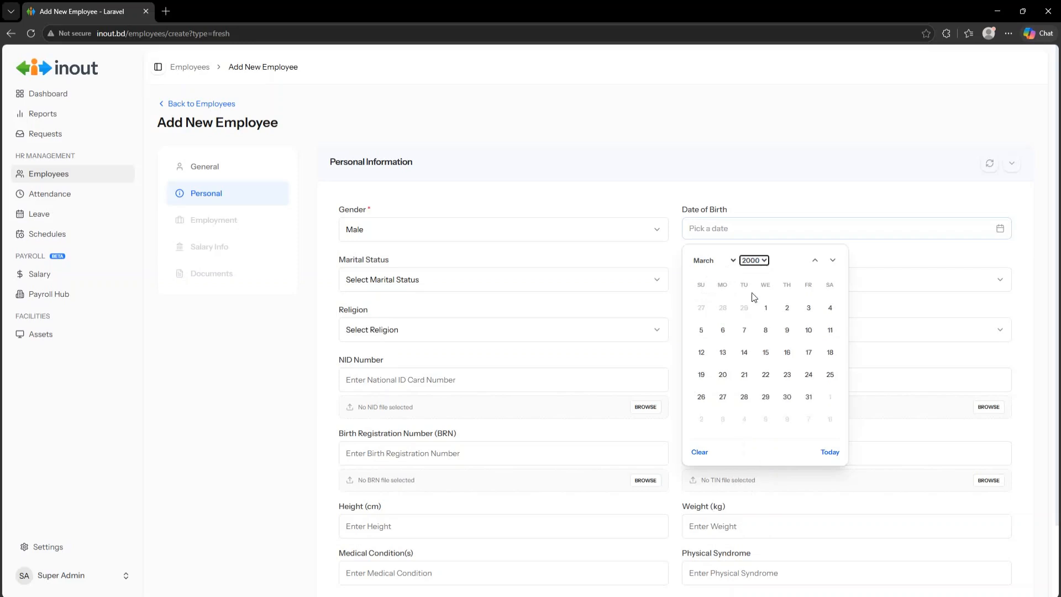
left_click(808, 374)
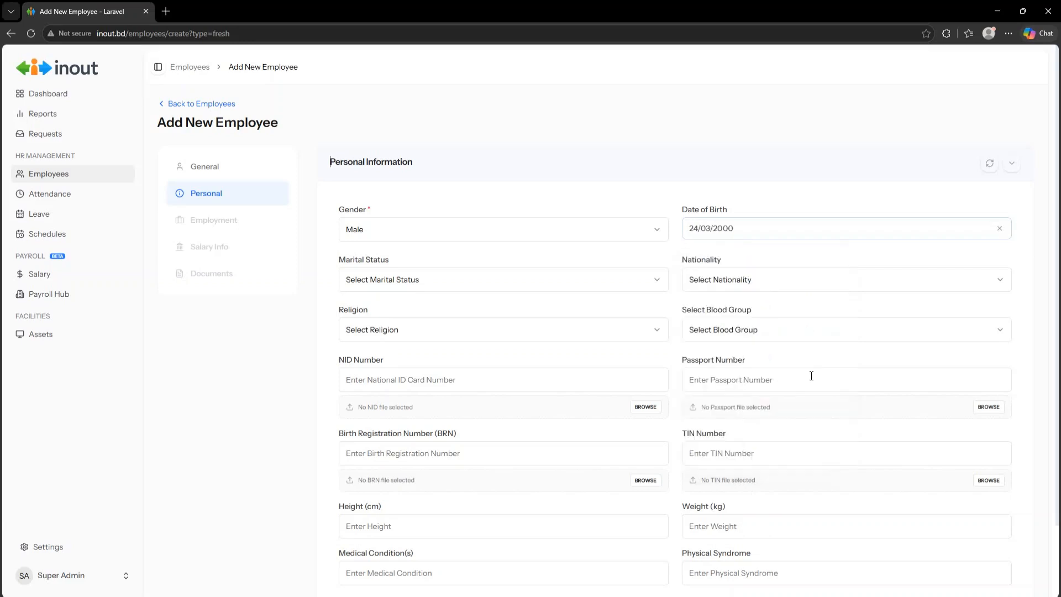
- Set marital status Single, nationality Bangladeshi, religion Islam and blood group O+
left_click(375, 281)
left_click(388, 307)
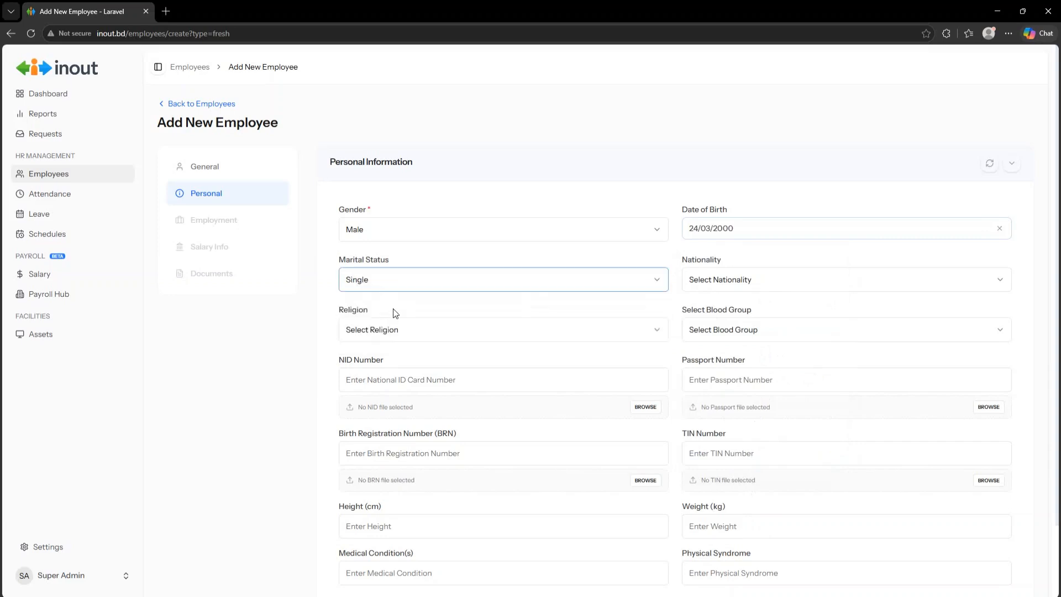
left_click(741, 290)
left_click(744, 307)
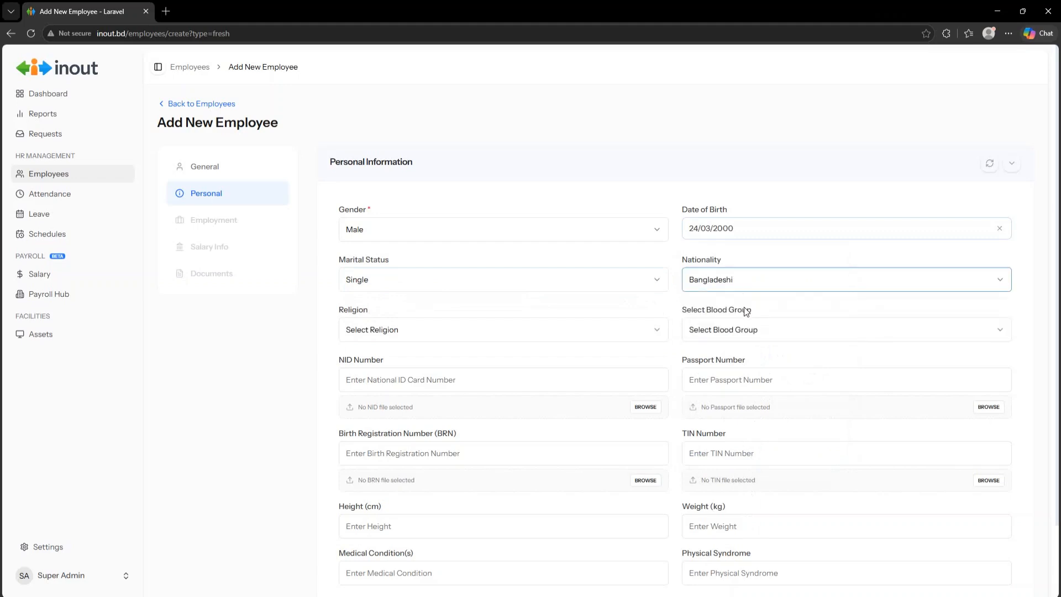
left_click(388, 333)
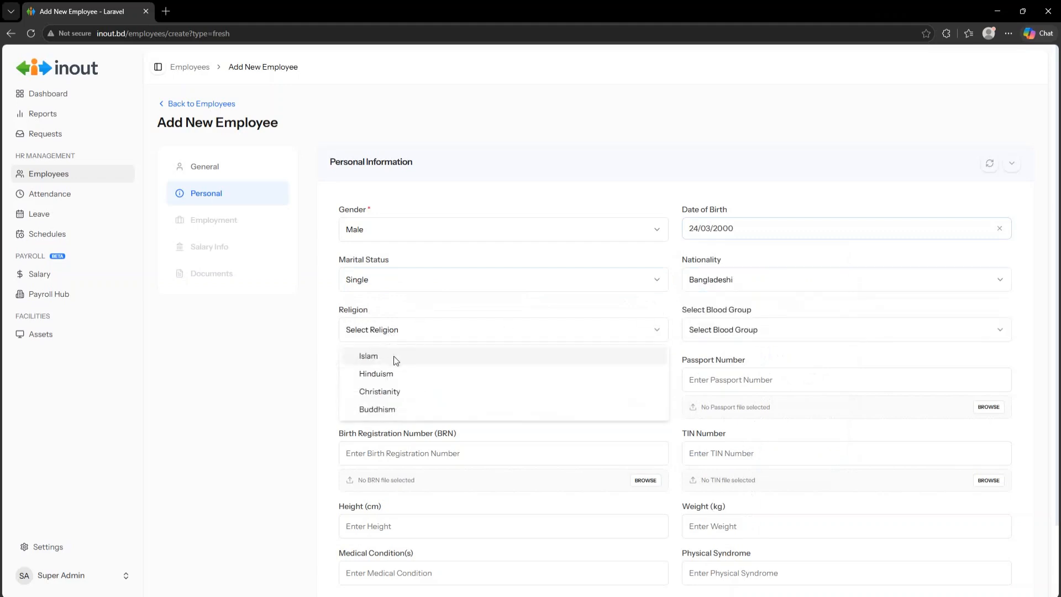
left_click(395, 358)
left_click(721, 332)
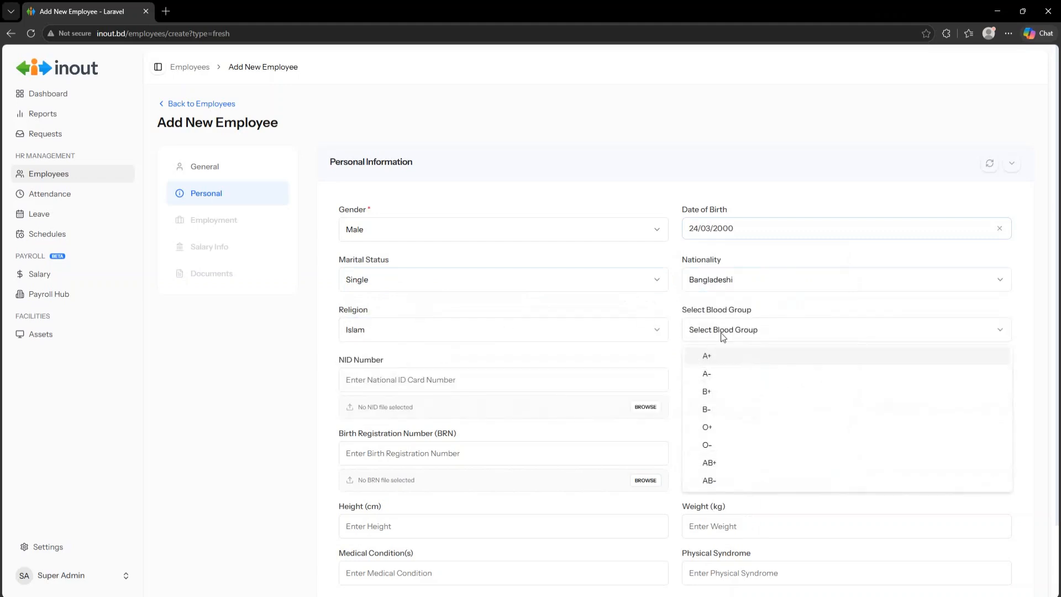
left_click(718, 426)
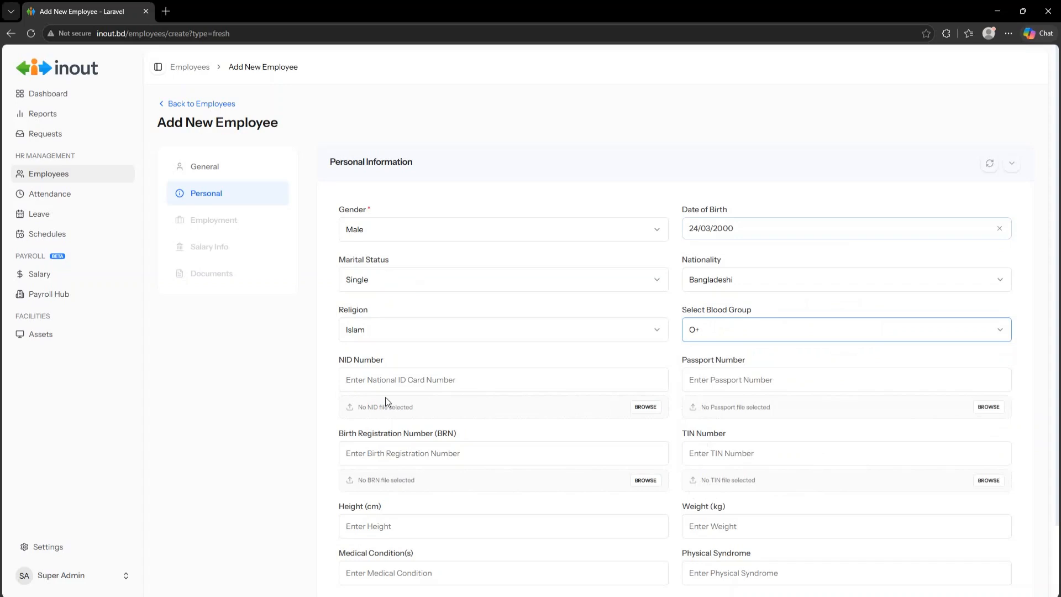
left_click(384, 379)
scroll(385, 332, "down", 1)
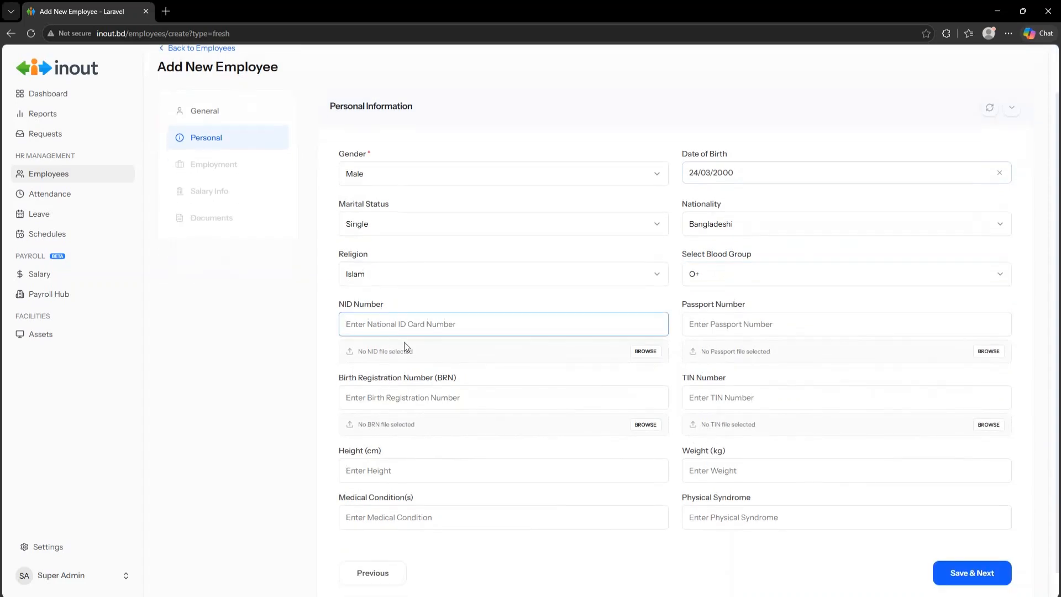
left_click(643, 351)
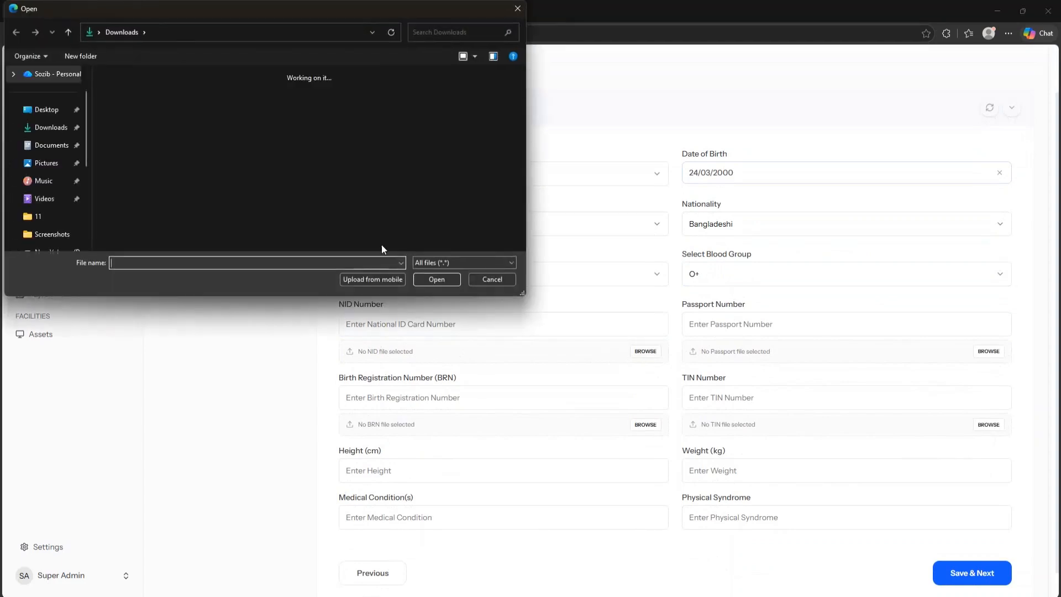
left_click(485, 278)
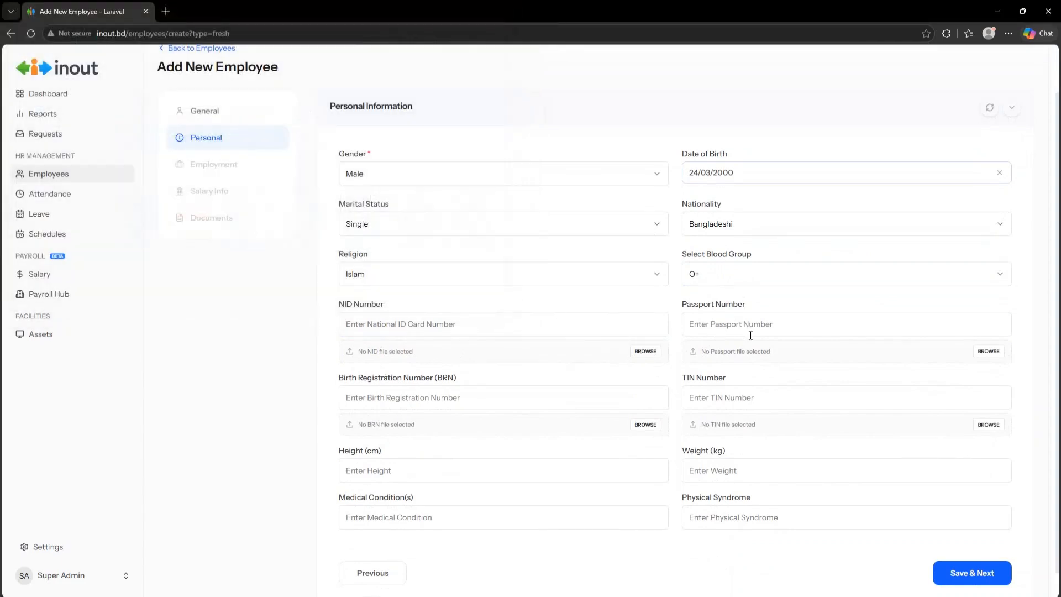
scroll(556, 376, "down", 1)
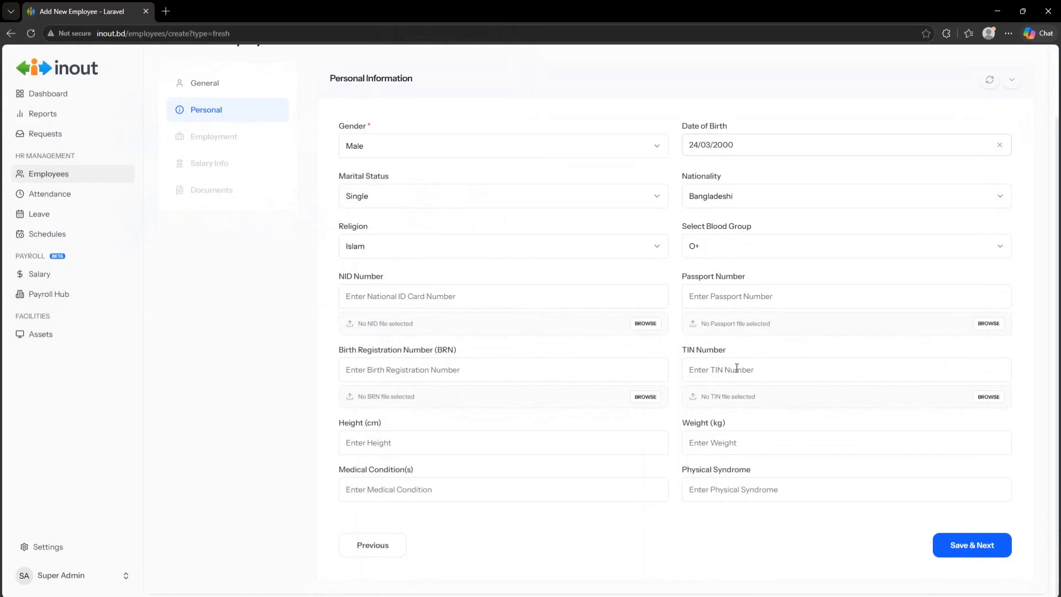
left_click(417, 446)
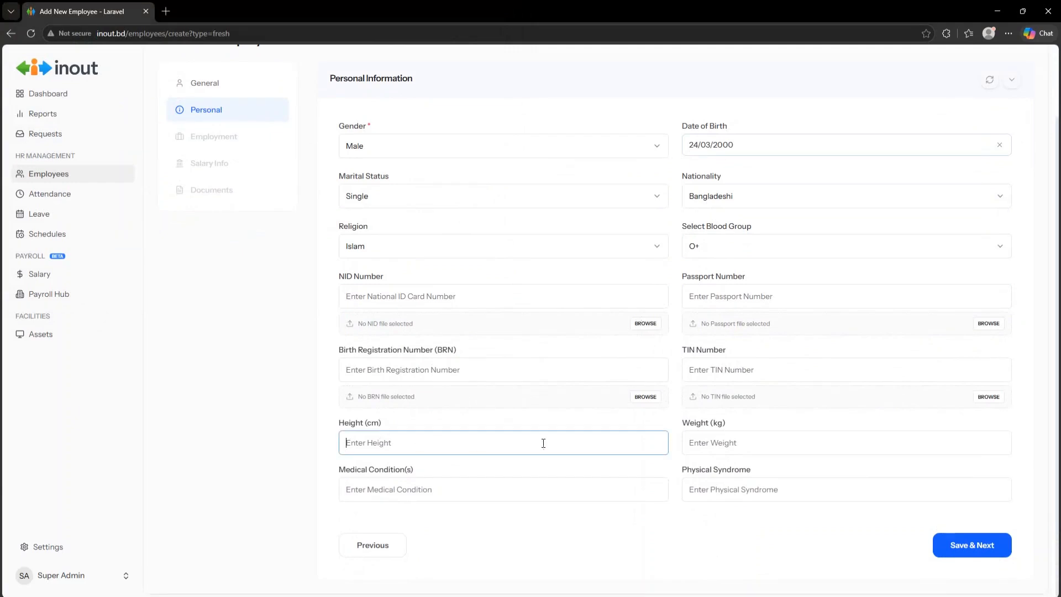
left_click(711, 444)
left_click(393, 493)
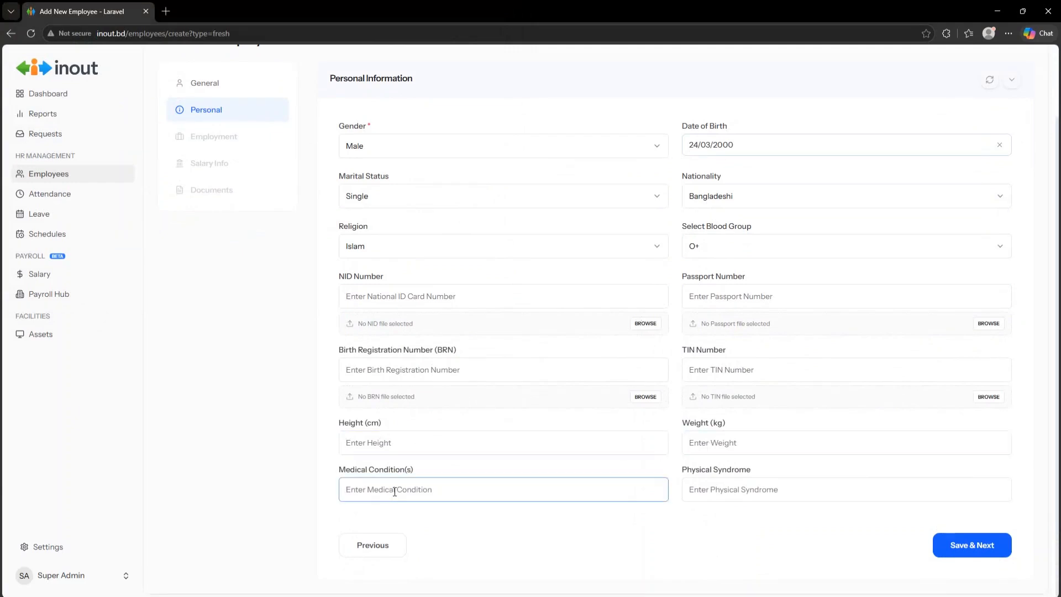
left_click(729, 493)
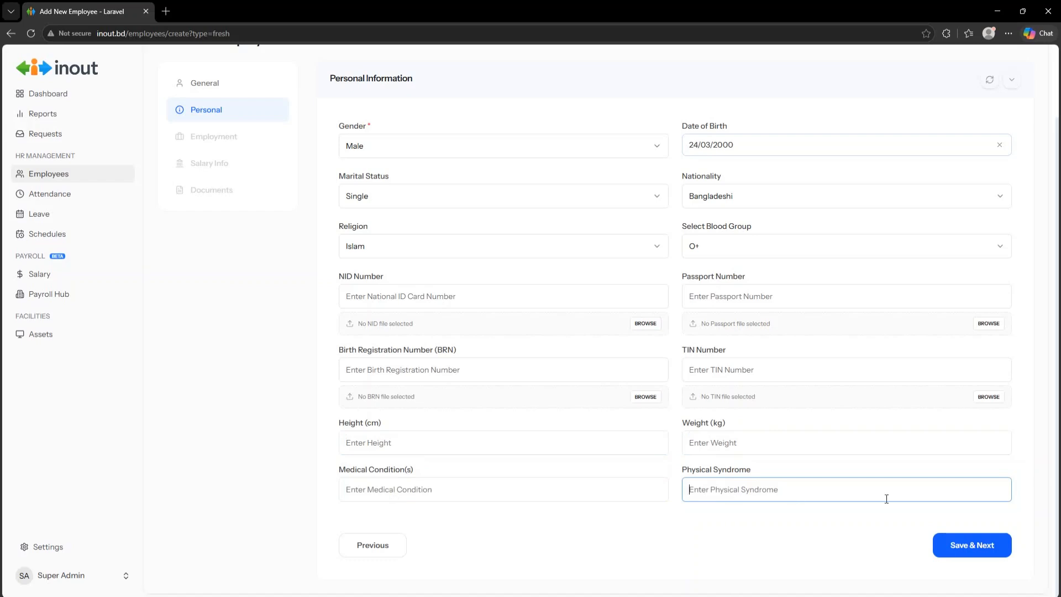
- Save personal details and keep the joining date at today, 19/05/2026, after briefly picking 1 May
left_click(971, 545)
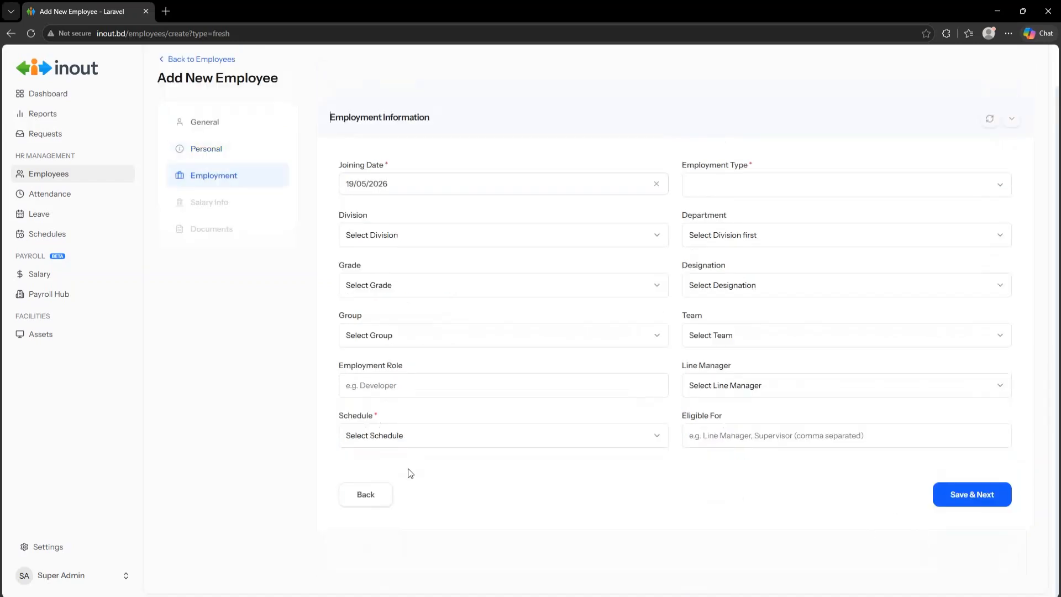
left_click(397, 189)
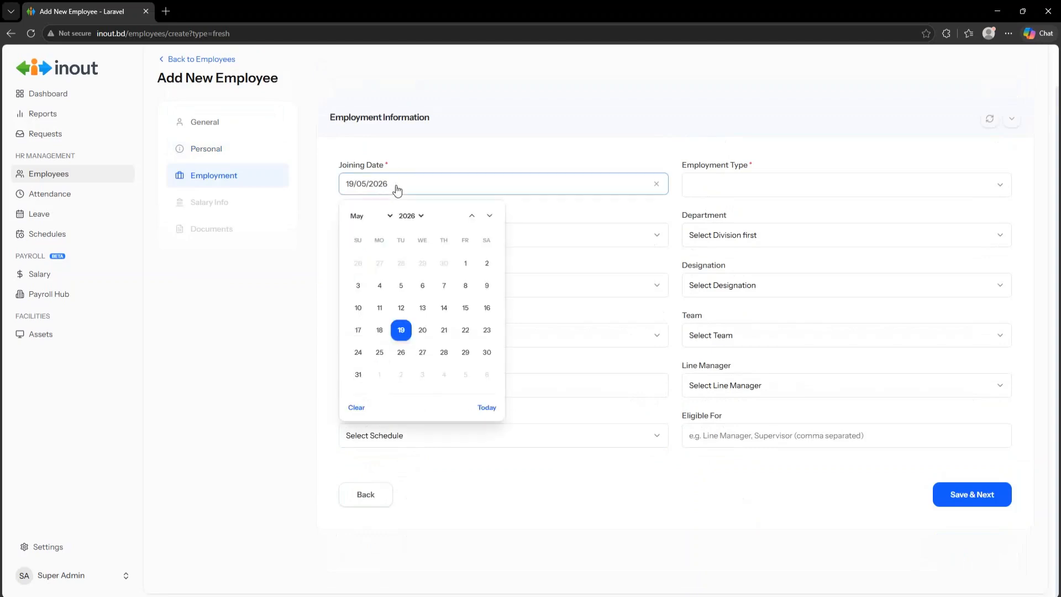
left_click(468, 265)
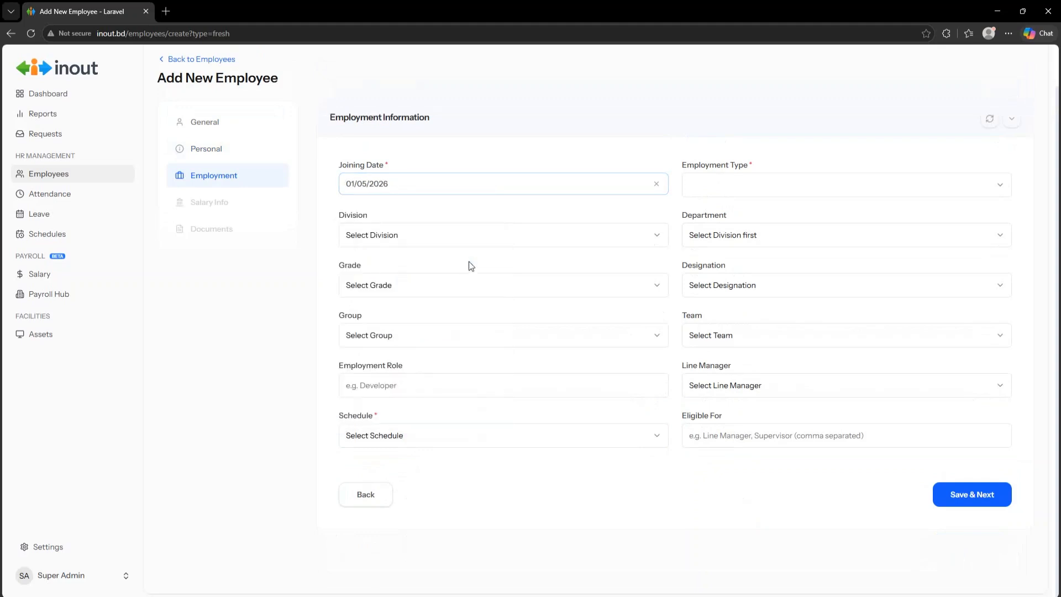
left_click(412, 188)
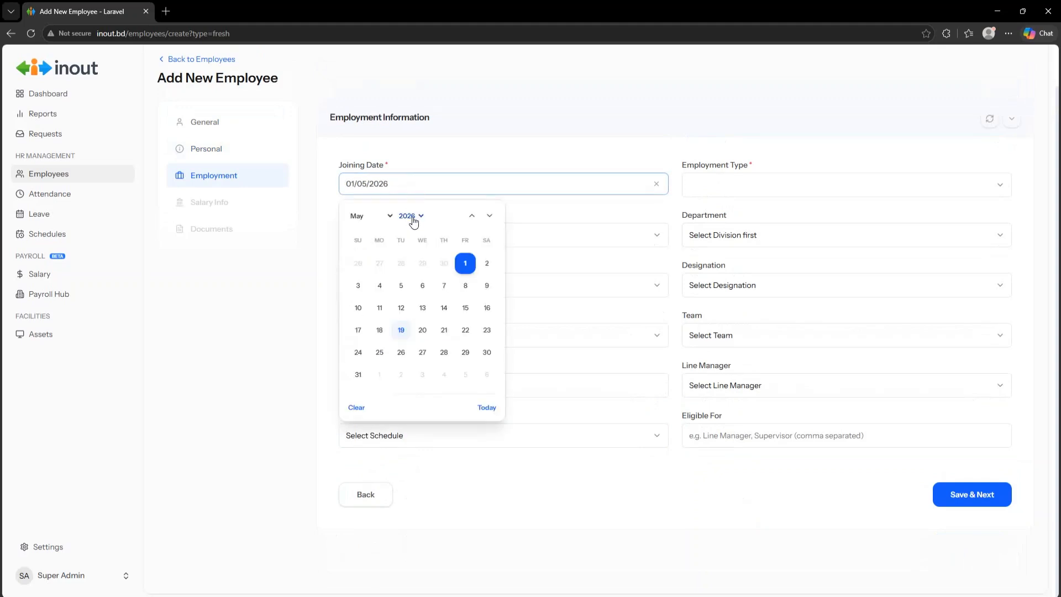
left_click(411, 215)
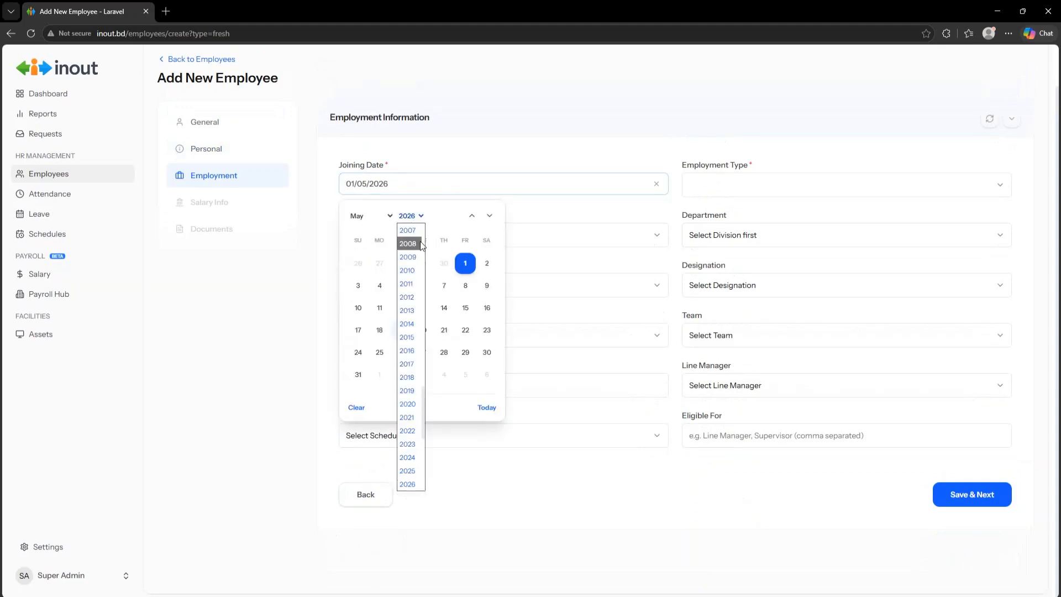
left_click(443, 221)
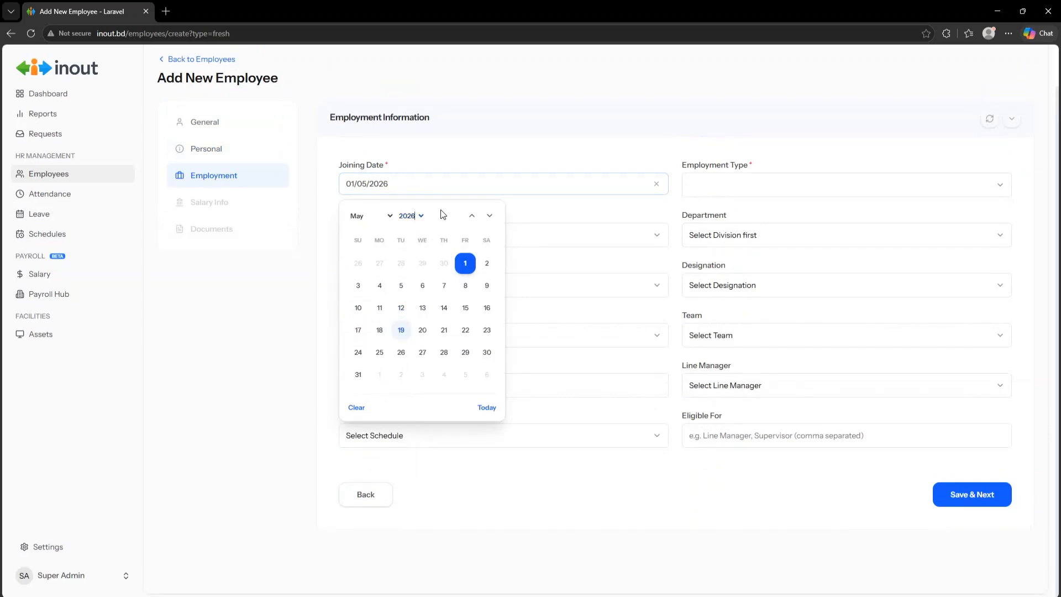
left_click(486, 408)
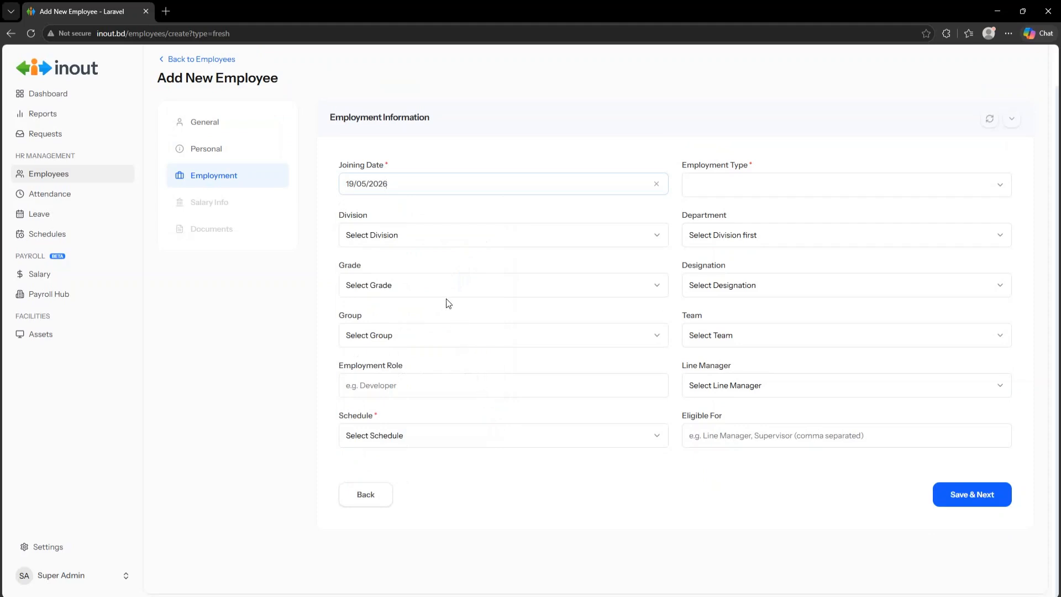
left_click(725, 187)
- Set type Admin, division Humasn Research Management, department Project Maqnagement, grade Admin, designation Sales Executive
left_click(726, 214)
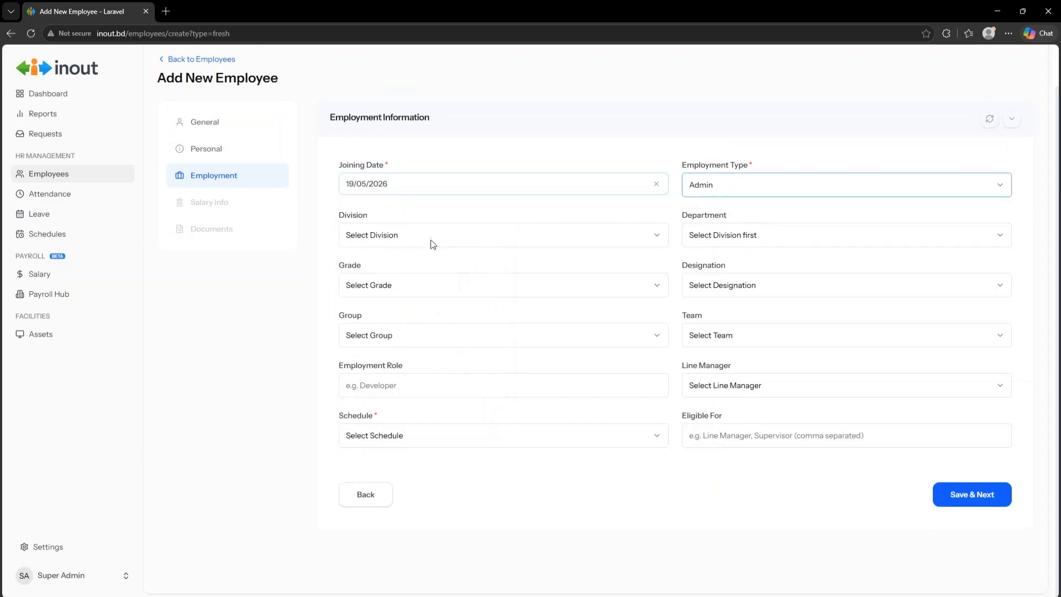
left_click(399, 234)
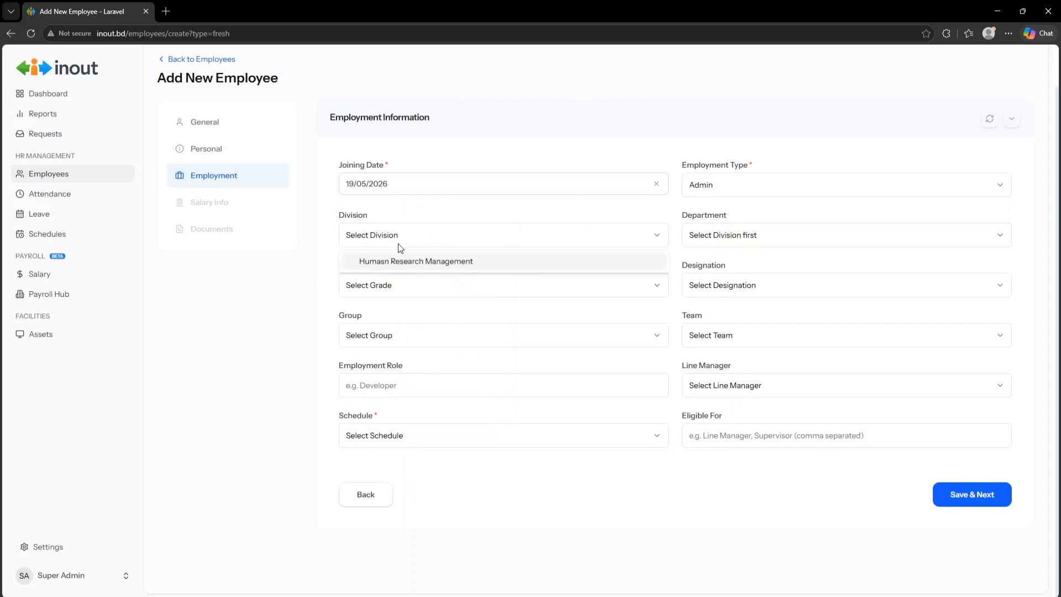
left_click(402, 263)
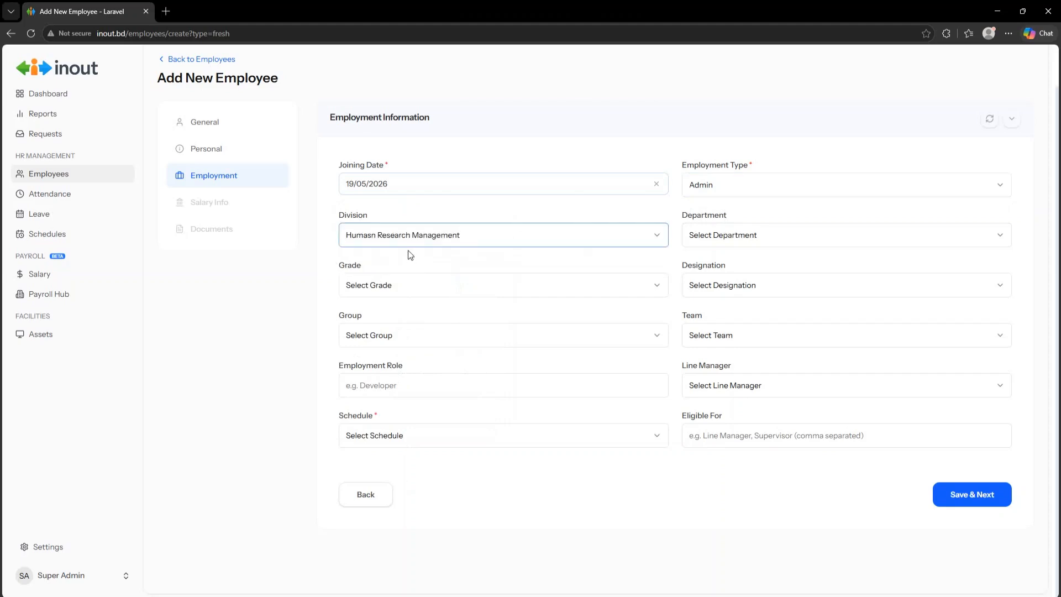
left_click(710, 234)
left_click(714, 265)
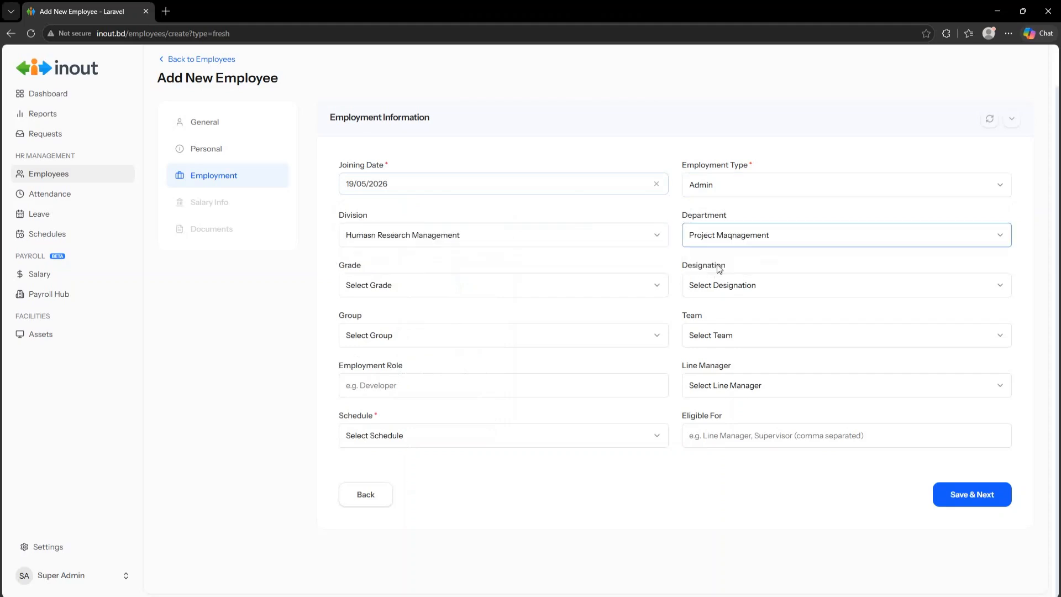
left_click(419, 289)
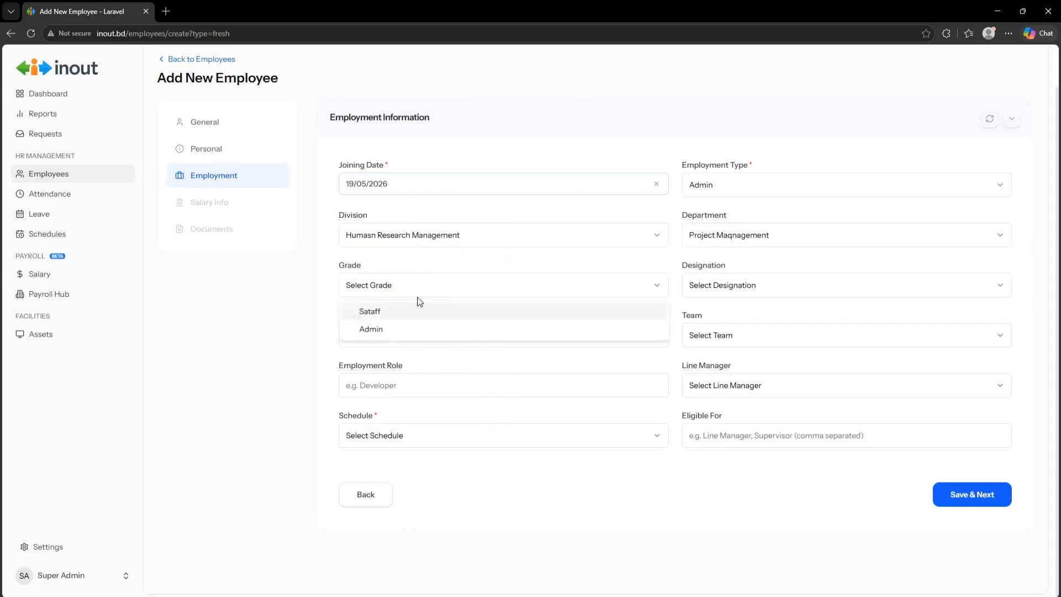
left_click(413, 326)
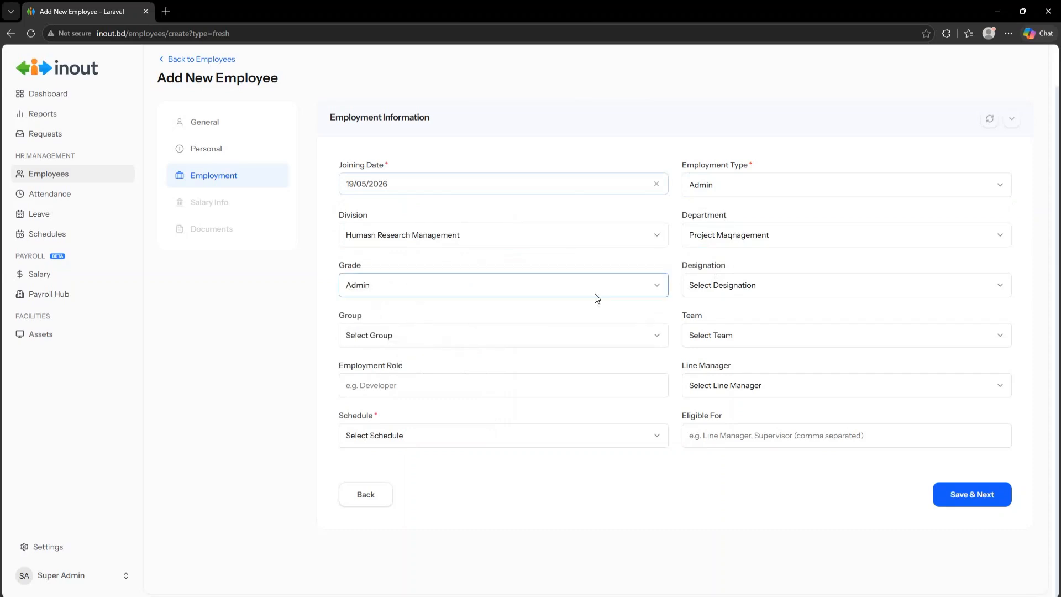
left_click(737, 288)
left_click(737, 308)
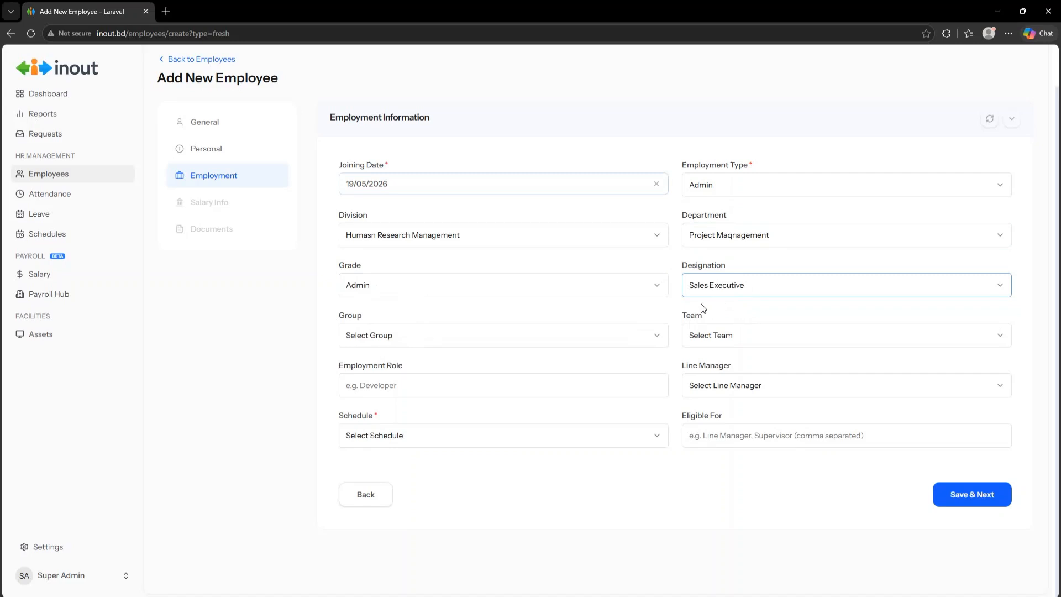
- Set group Development, team Sales Excecutive, a line manager, and schedule Regular
left_click(416, 337)
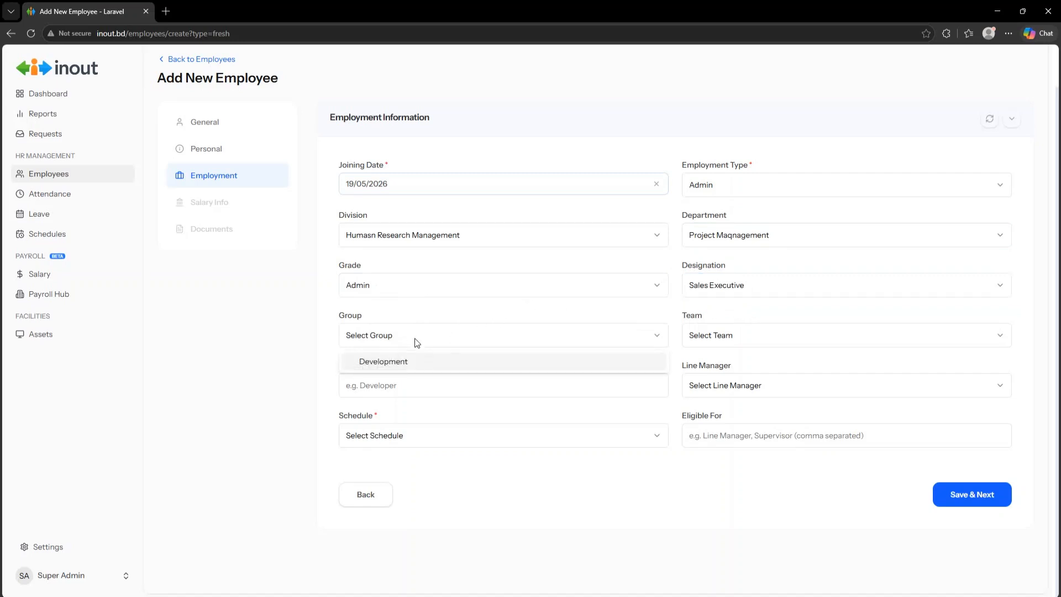
left_click(418, 366)
left_click(738, 343)
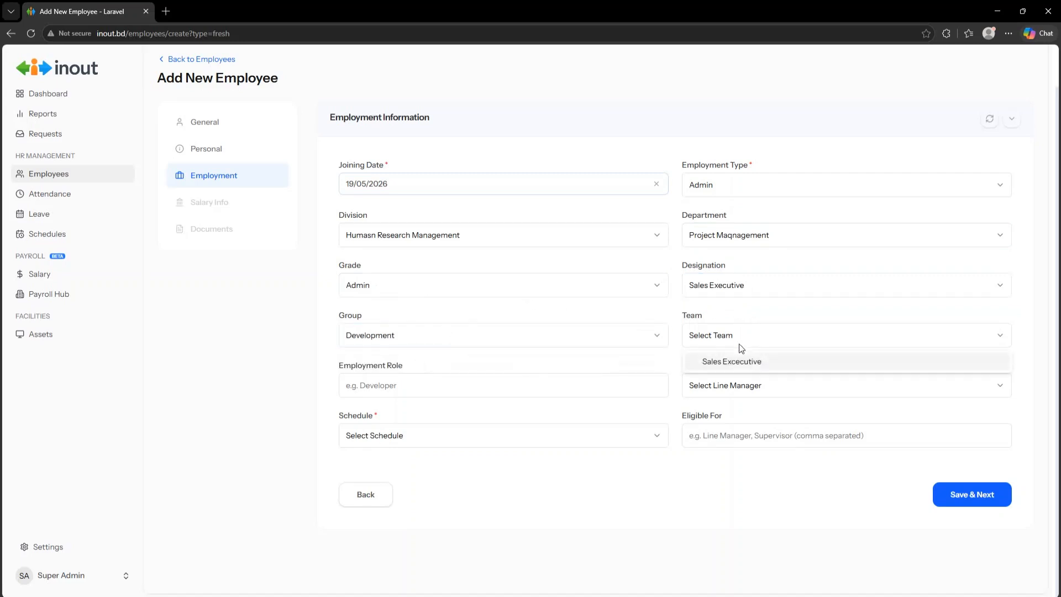
left_click(740, 363)
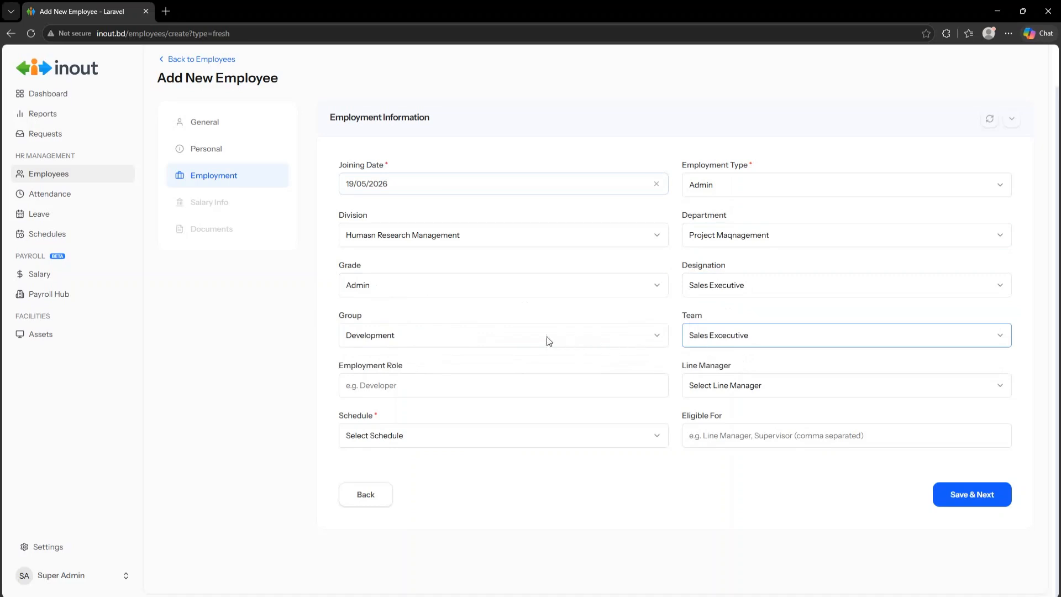
left_click(413, 389)
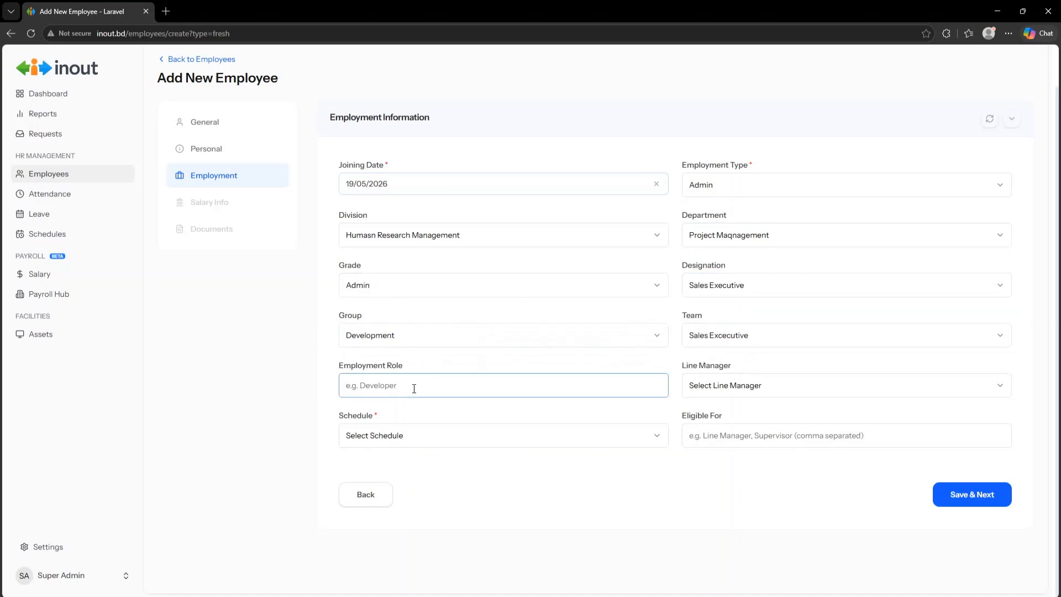
left_click(774, 388)
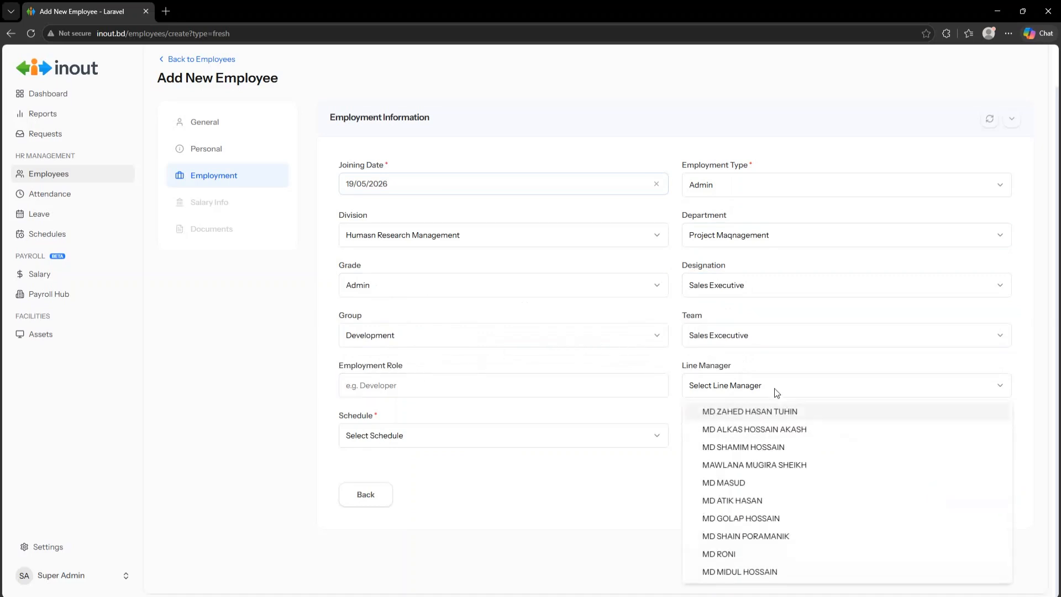
left_click(760, 452)
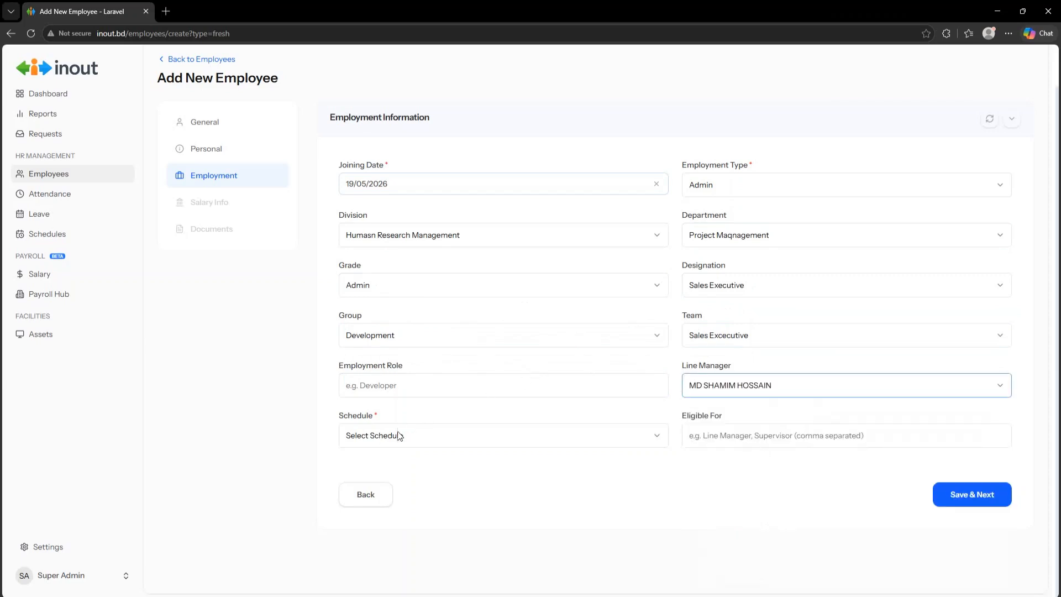
left_click(374, 440)
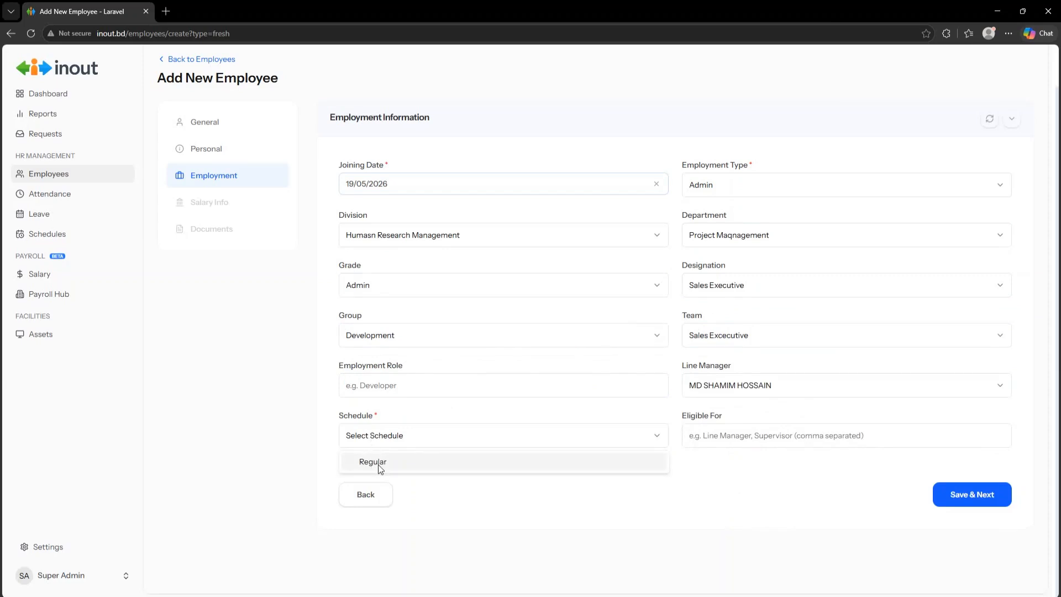
left_click(378, 462)
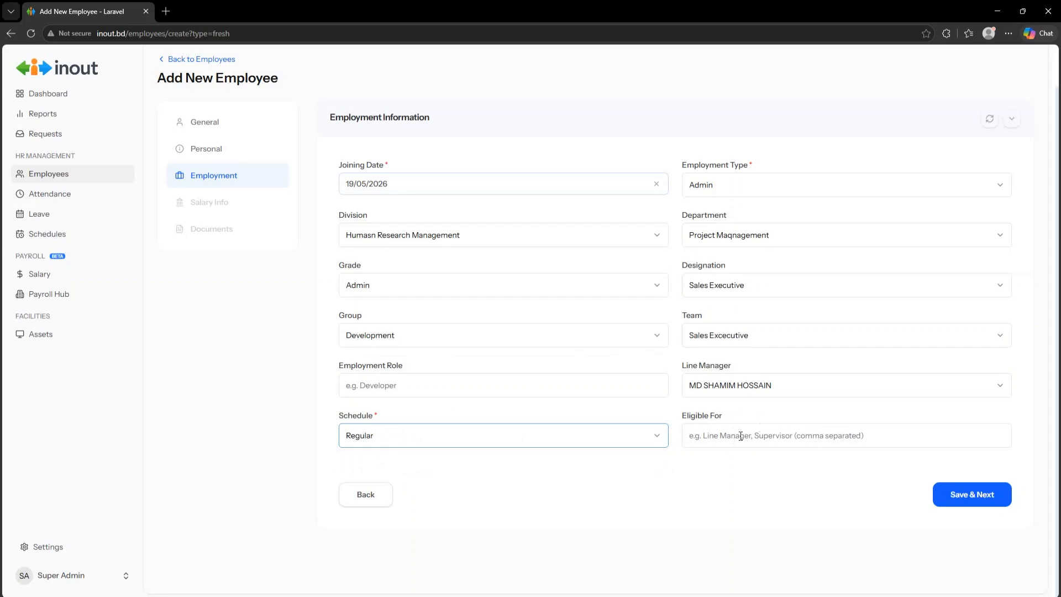
- Save employment details and keep Stucture 1 as the salary structure
left_click(966, 490)
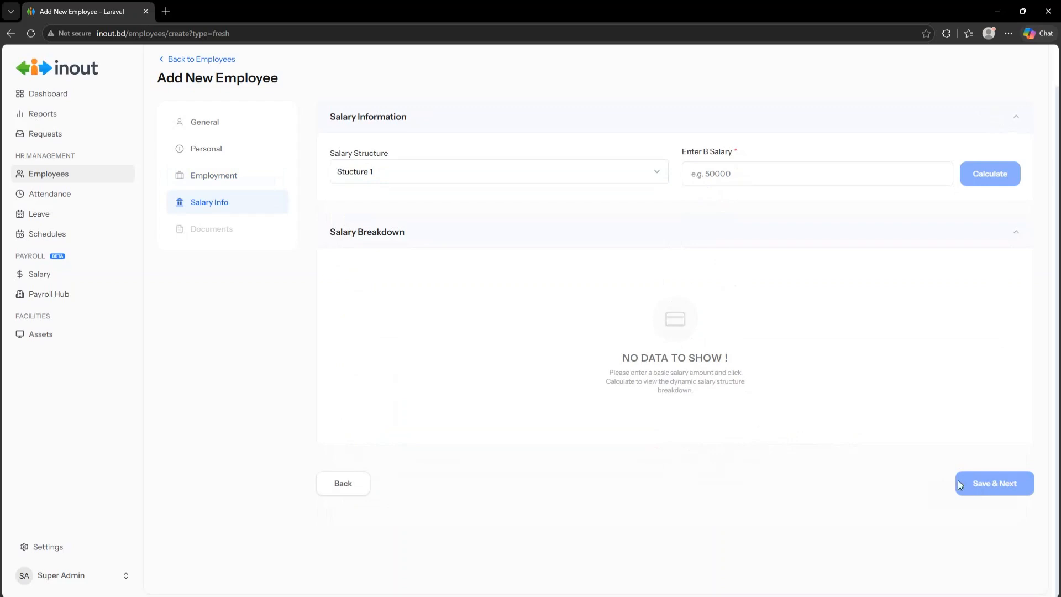
left_click(413, 180)
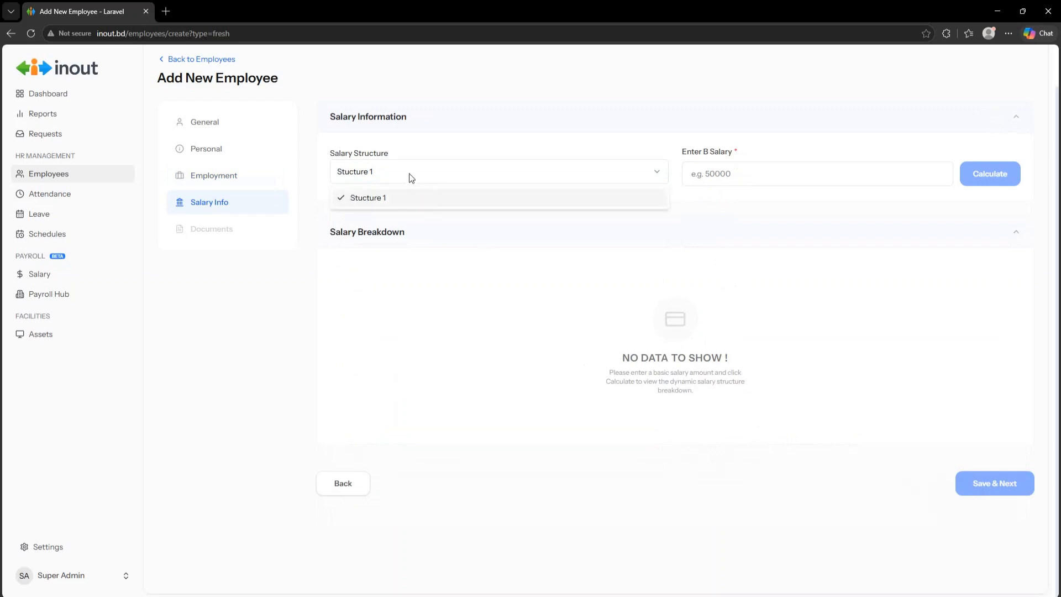
left_click(409, 177)
left_click(407, 177)
left_click(395, 179)
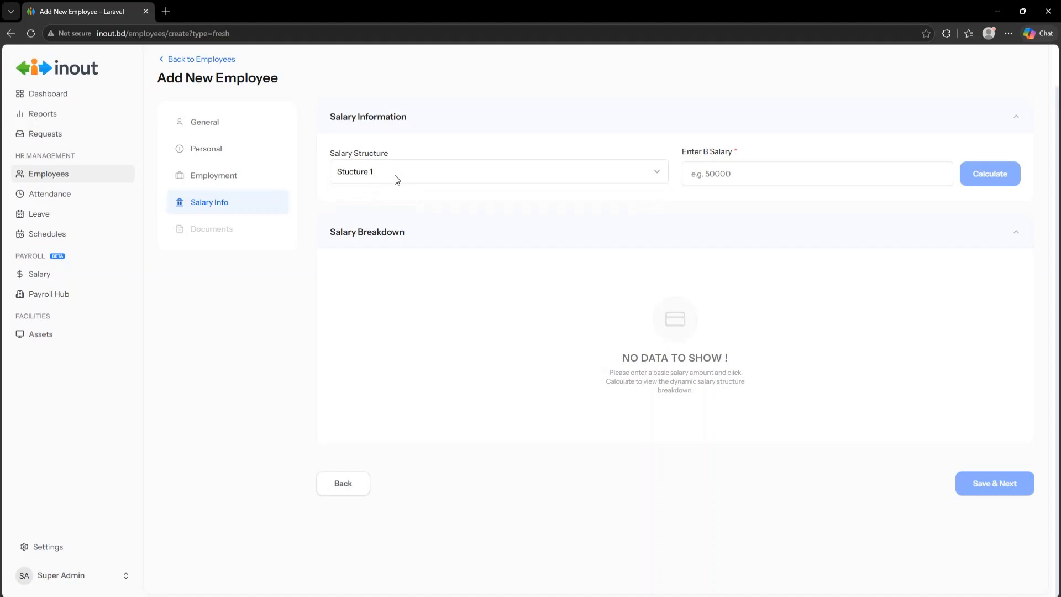
left_click(393, 180)
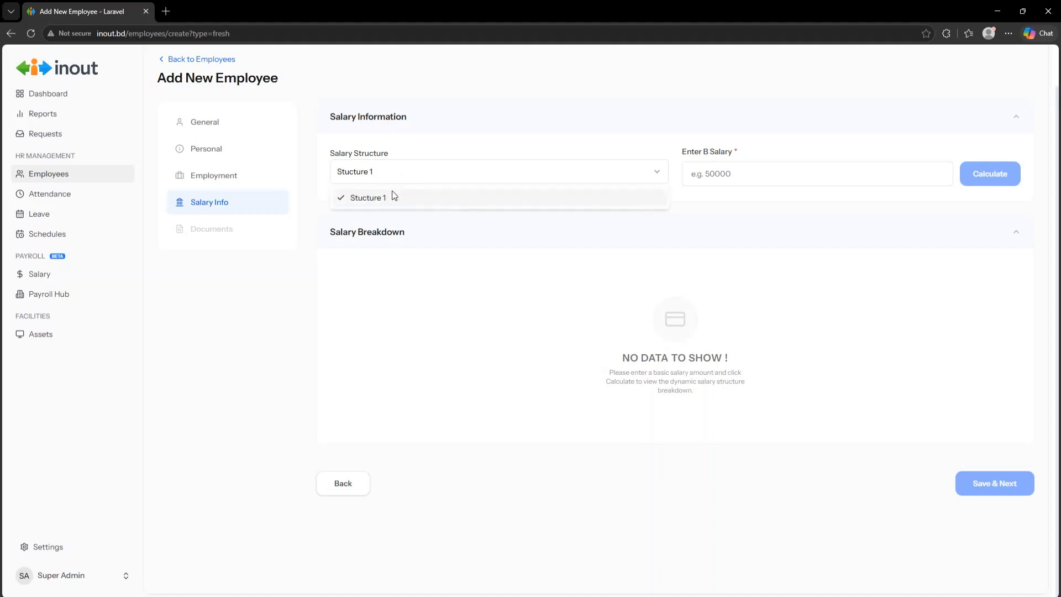
left_click(395, 205)
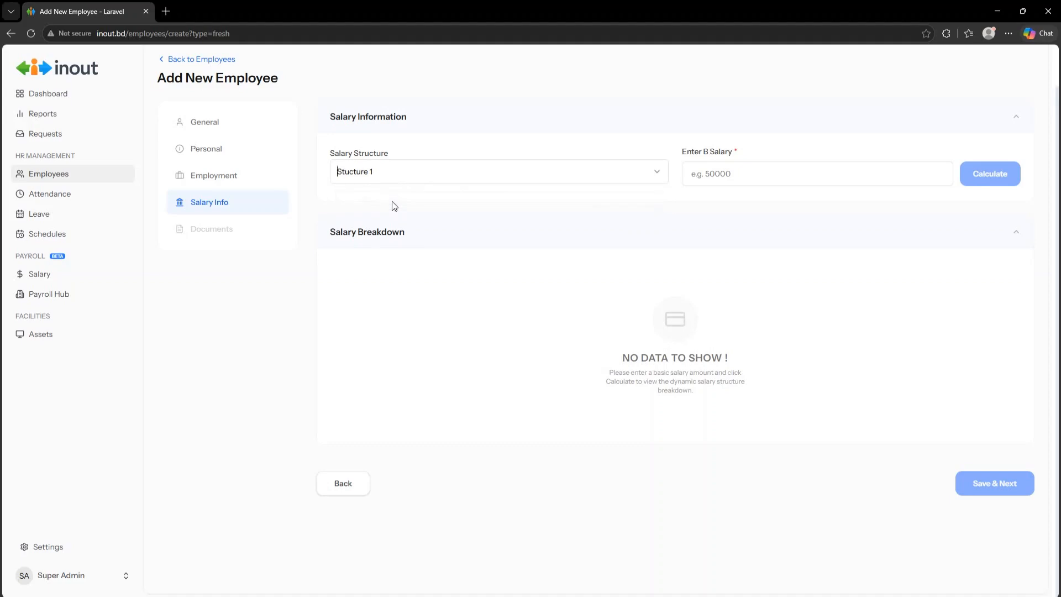
- Enter a 3000 basic salary and calculate the breakdown (4,350.00 BDT monthly net)
left_click(724, 173)
type("5")
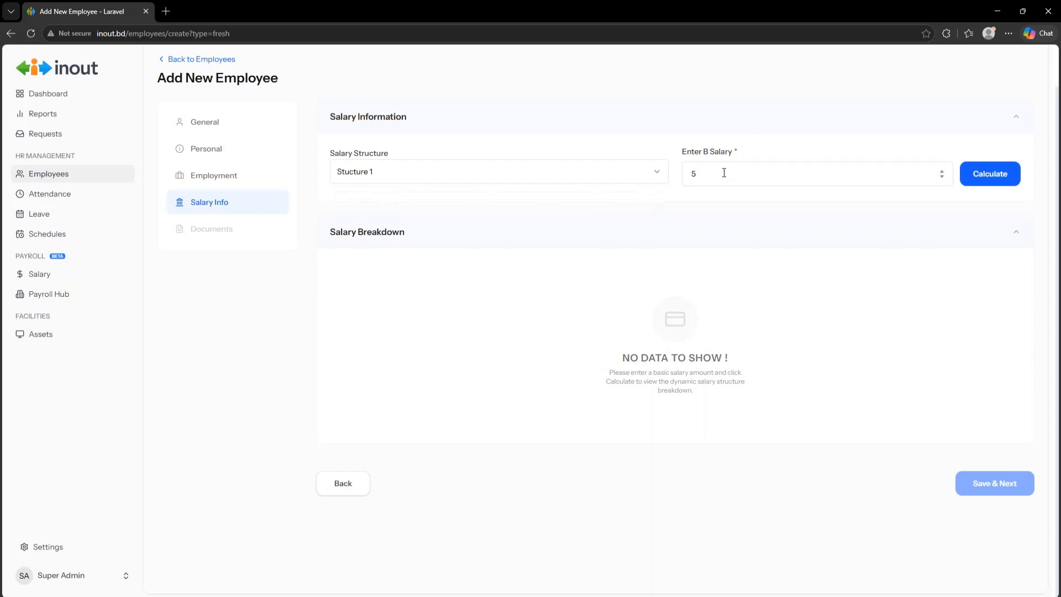
key("BackSpace")
type("3000")
left_click(1003, 182)
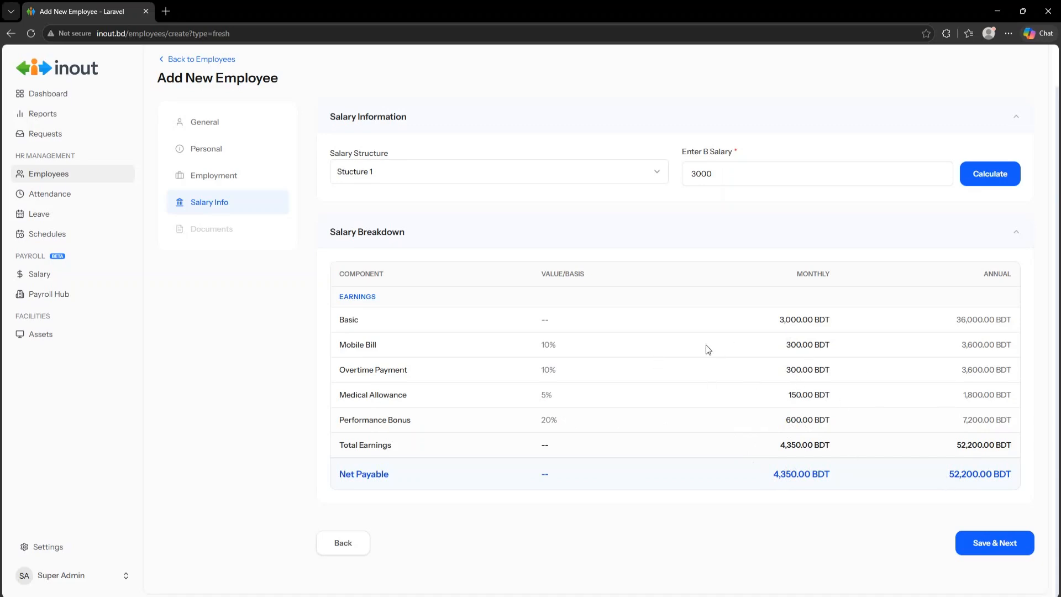
- Save the salary info and continue to the Documents step
left_click(995, 543)
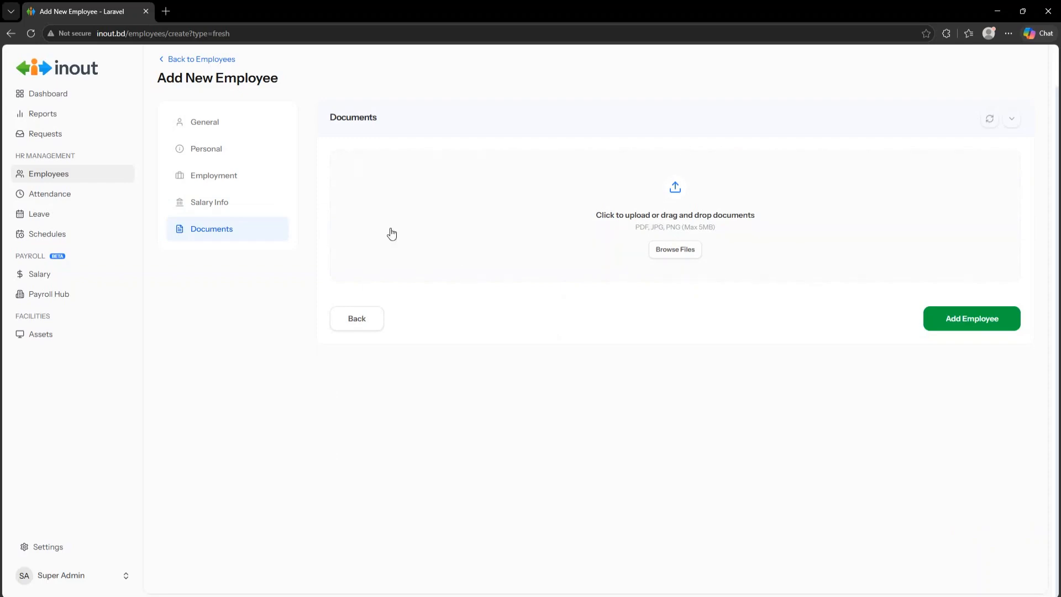
- Add the employee, acknowledge the created notice, review the details page, and return to the list
left_click(971, 323)
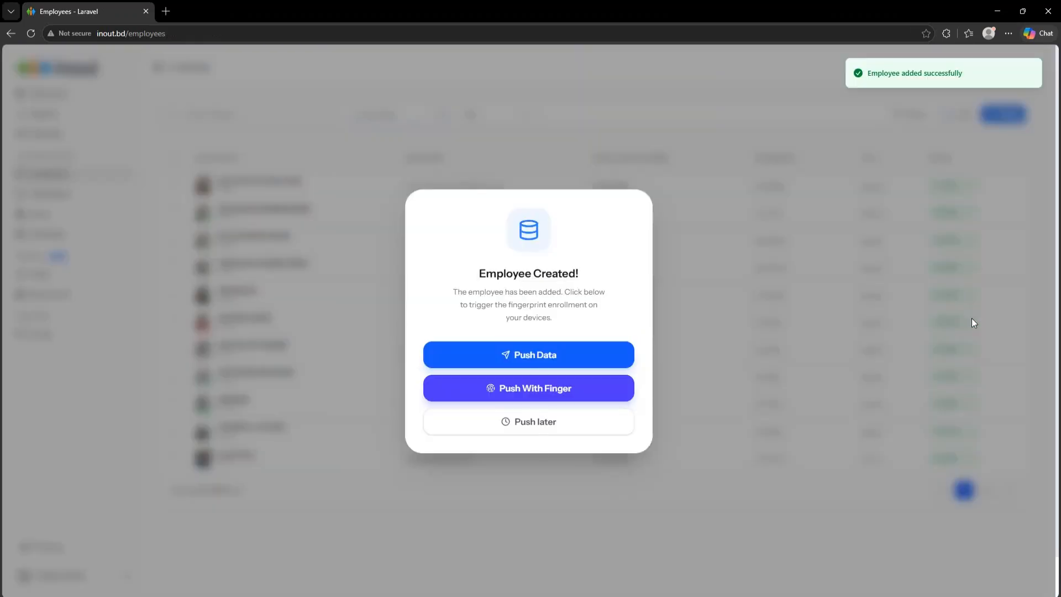
left_click(539, 385)
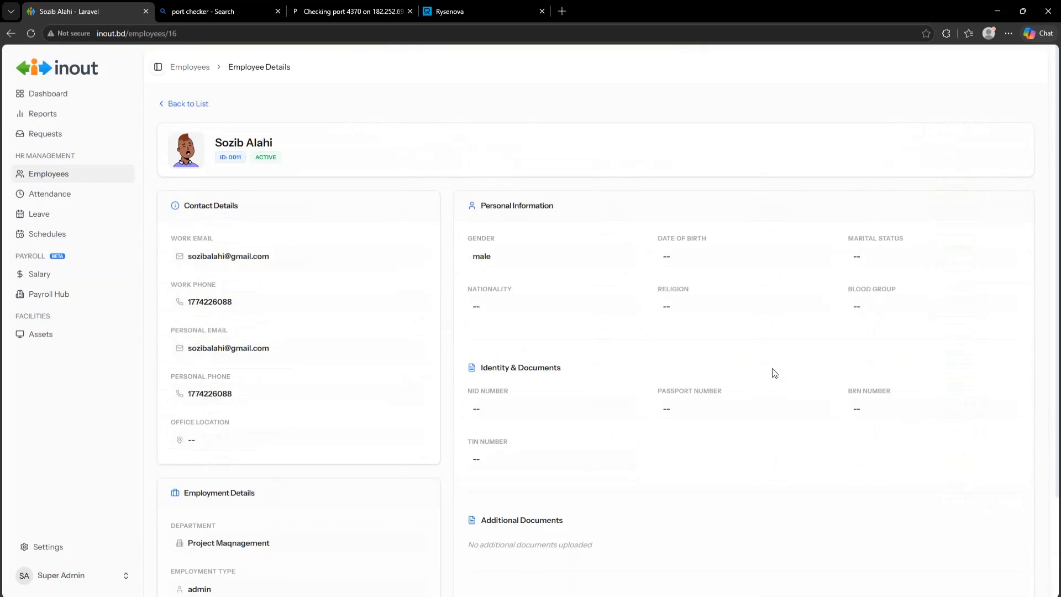
scroll(339, 188, "down", 2)
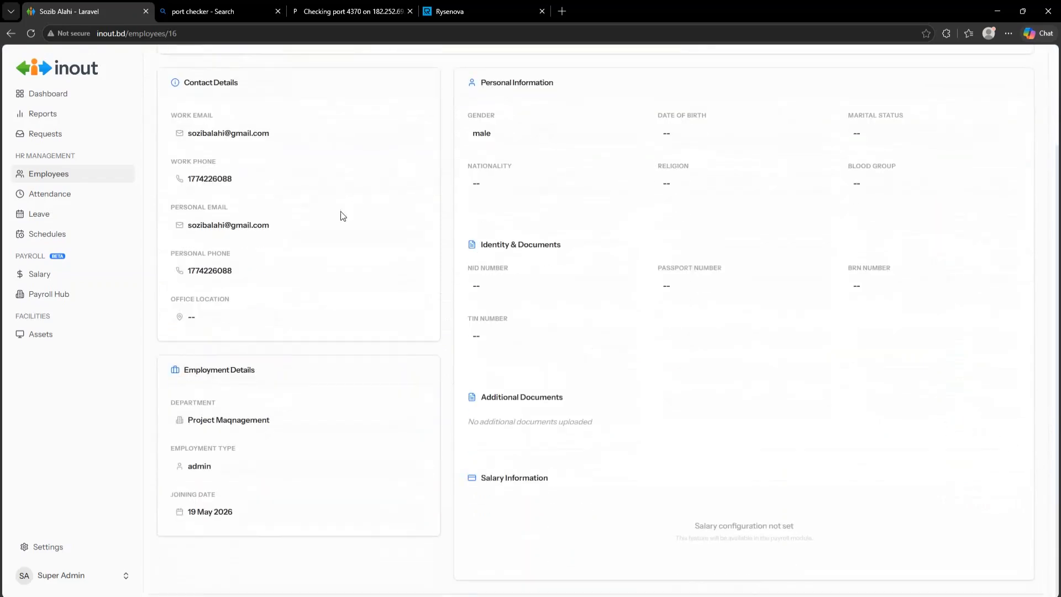
scroll(508, 318, "up", 2)
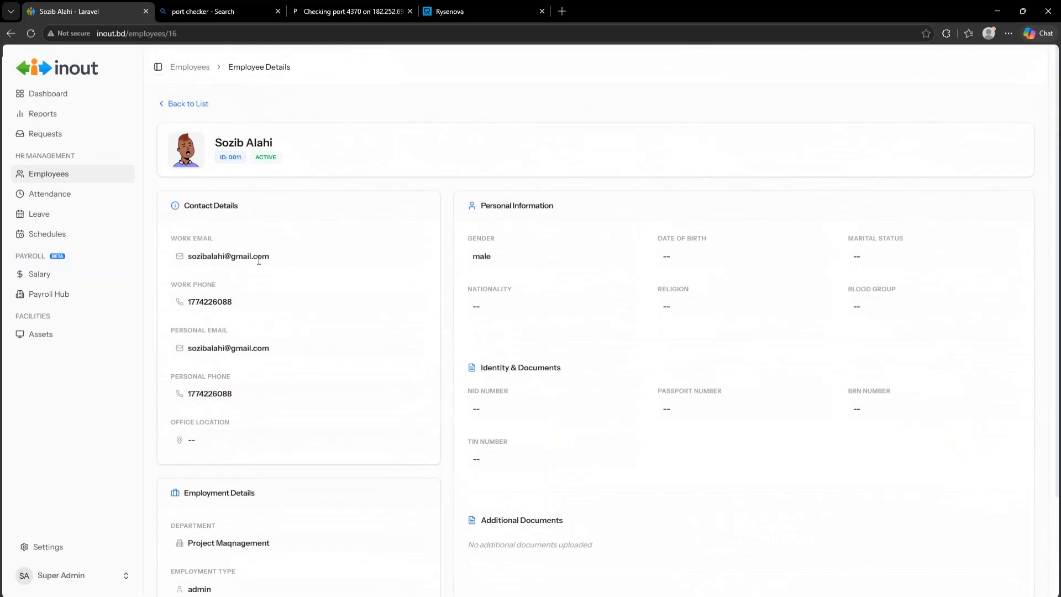
left_click(193, 104)
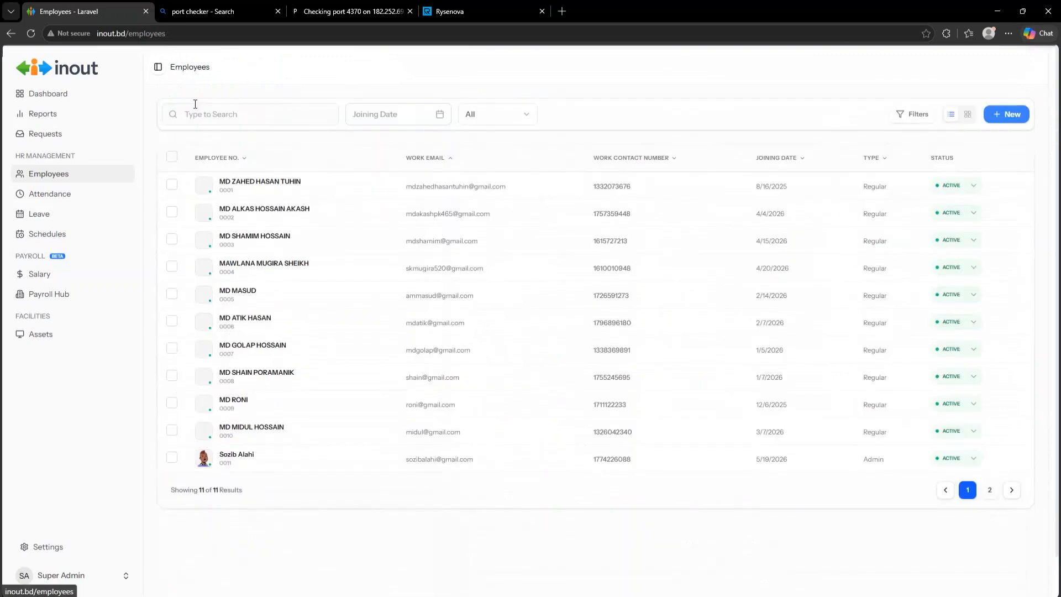